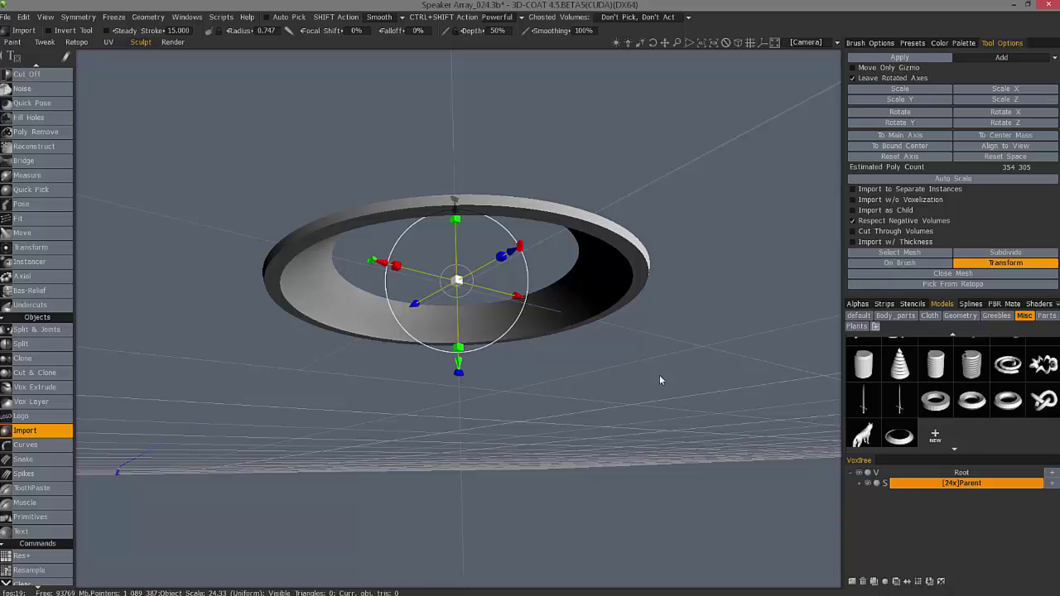
Add a new voxel volume to the VoxTree below the Parent layer.
middle_drag(427, 243, 395, 354)
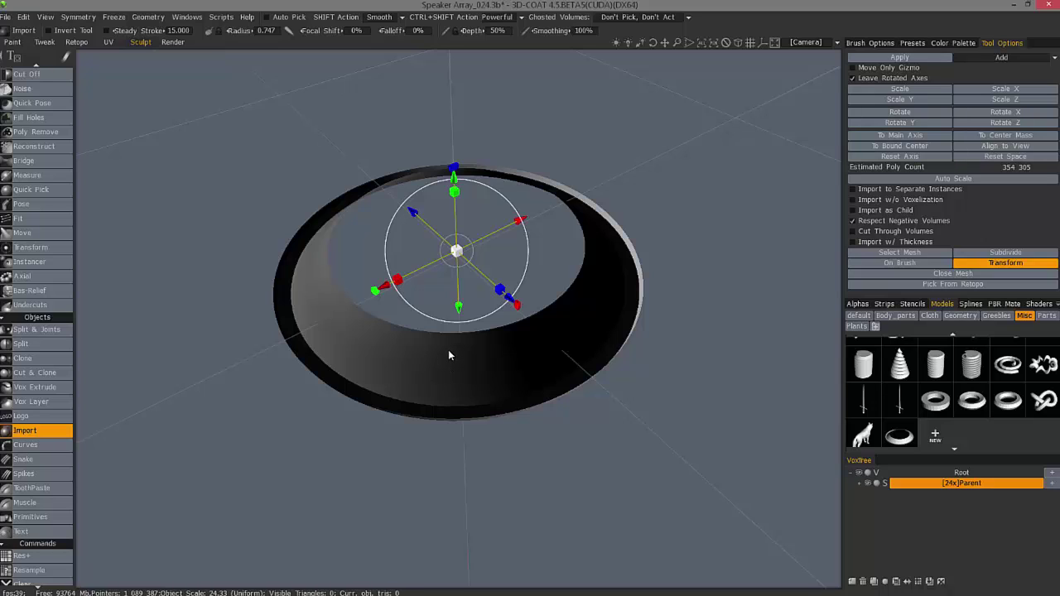
scroll(446, 351, up, 1)
drag(394, 345, 498, 371)
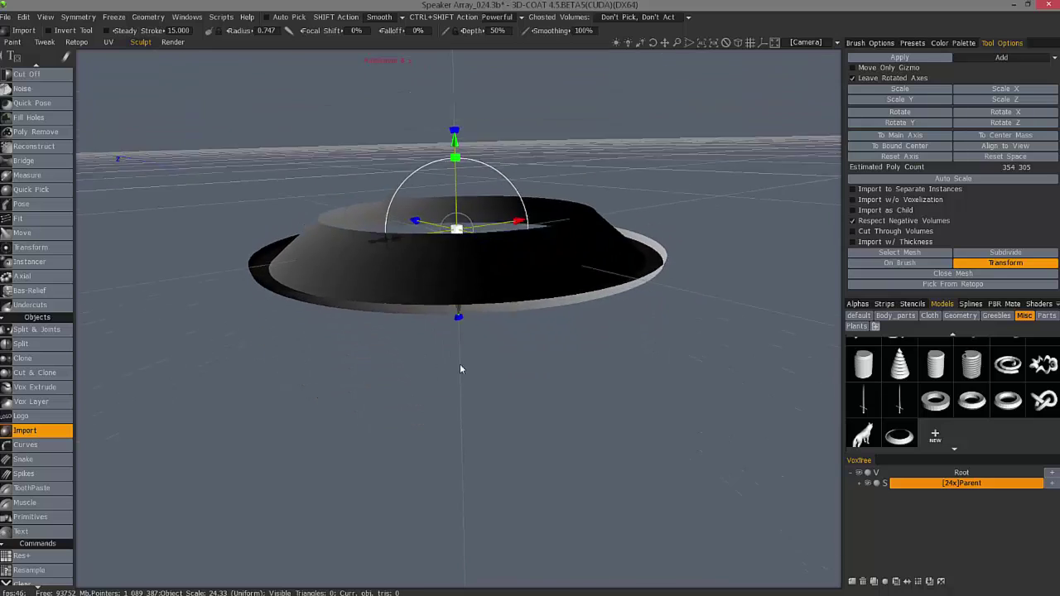
click(852, 581)
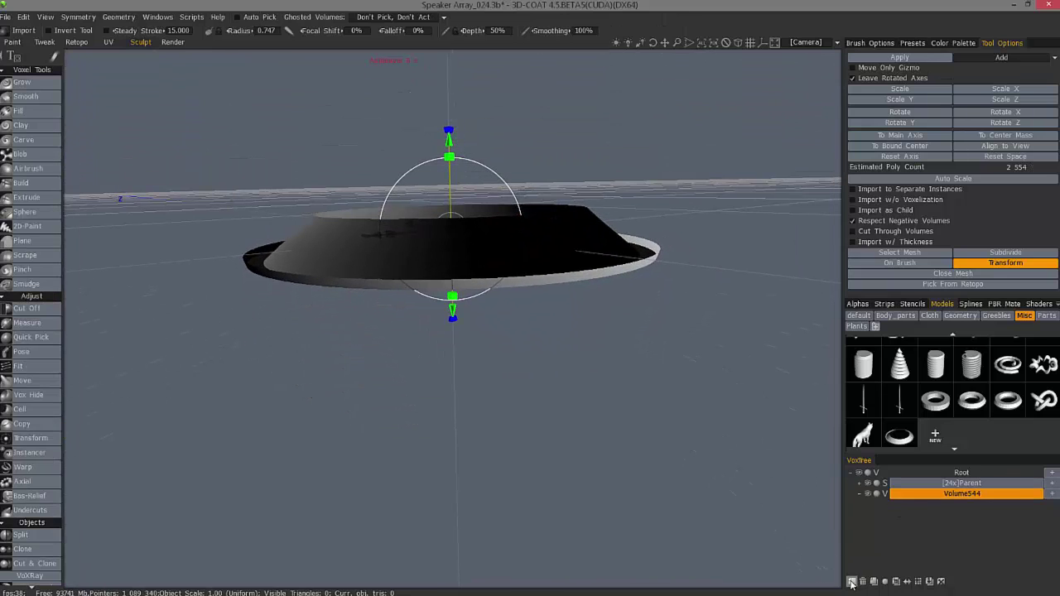
click(886, 493)
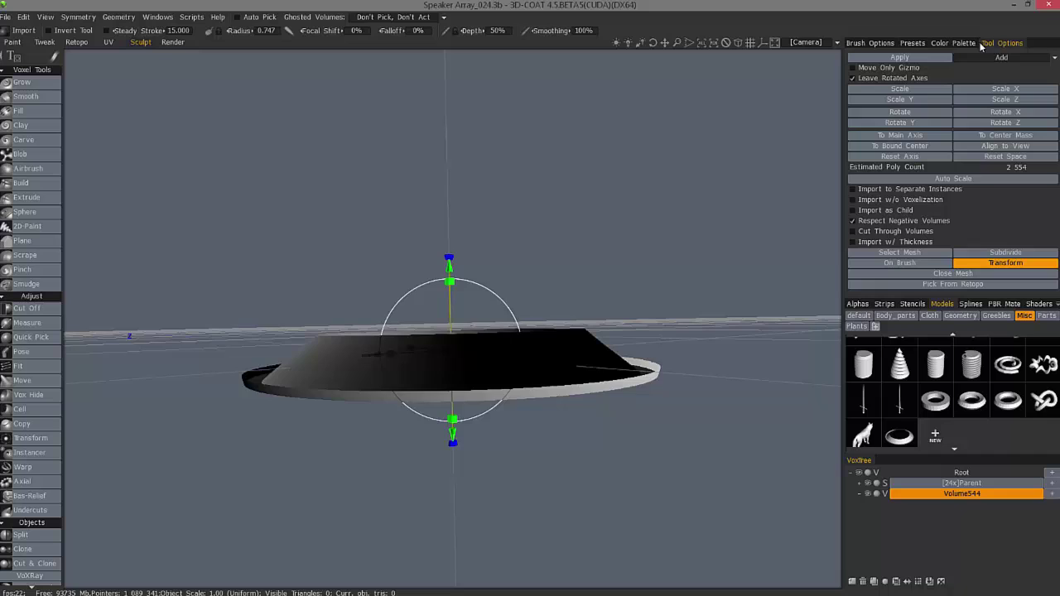
Try to apply the ring model to the new volume at its initial density, inspect it with Transform, and undo the import.
drag(638, 337, 678, 270)
drag(38, 489, 73, 207)
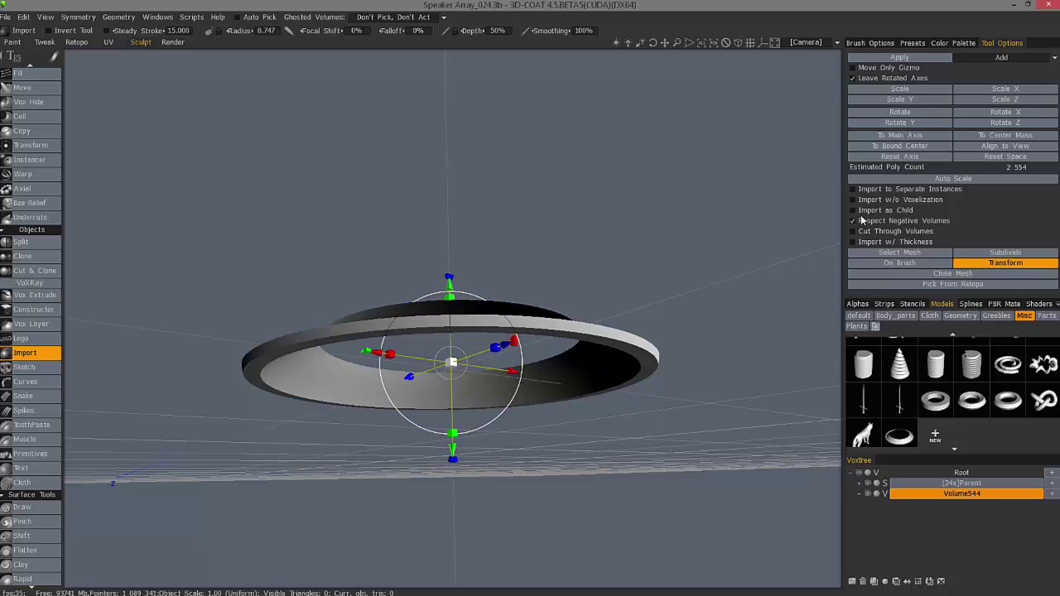
click(896, 60)
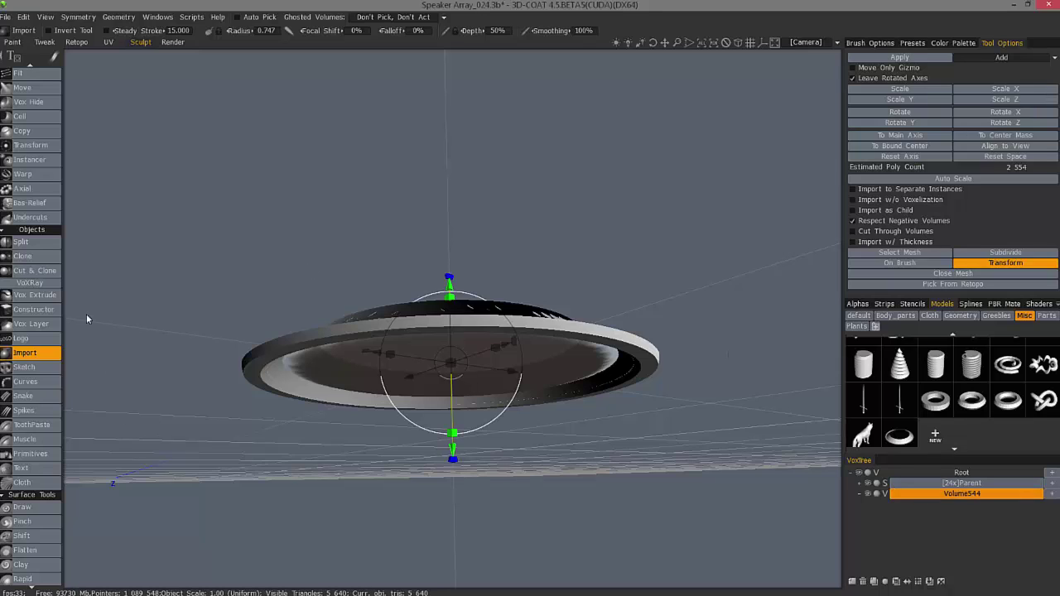
click(36, 149)
middle_drag(303, 196, 409, 307)
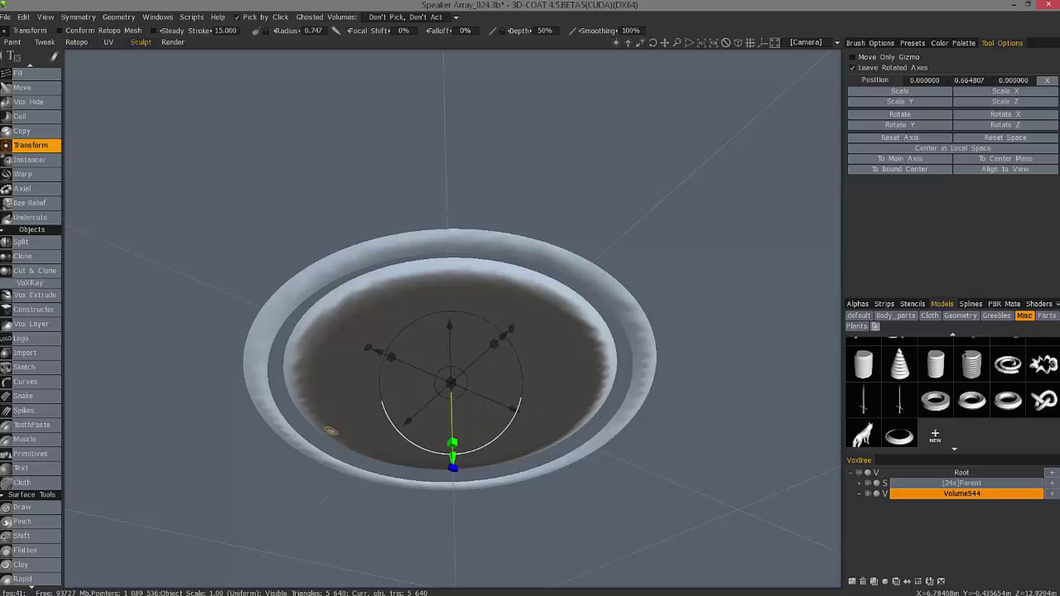
middle_drag(480, 389, 791, 353)
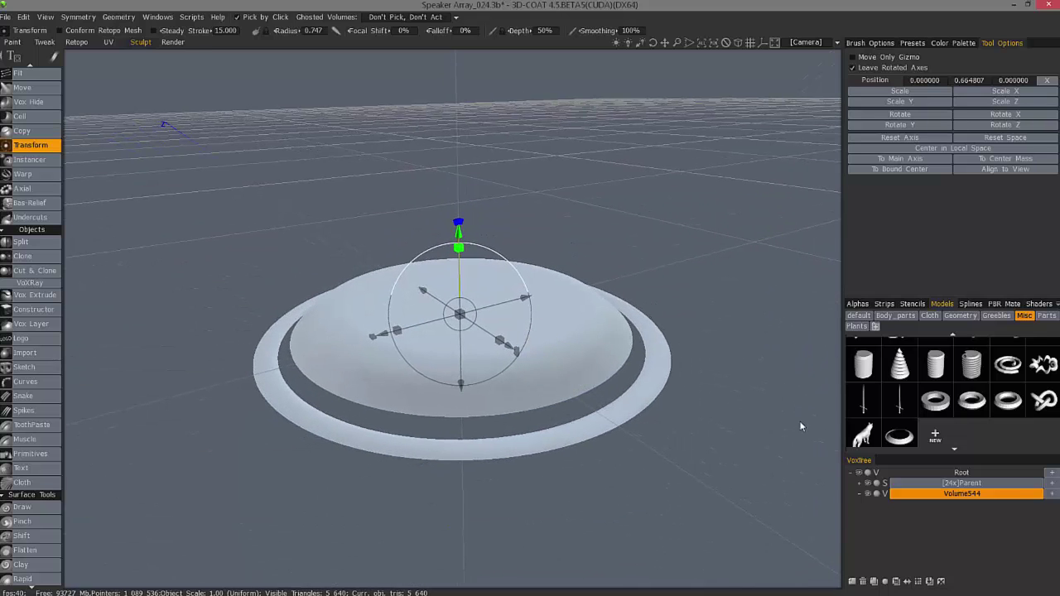
key(ctrl+z)
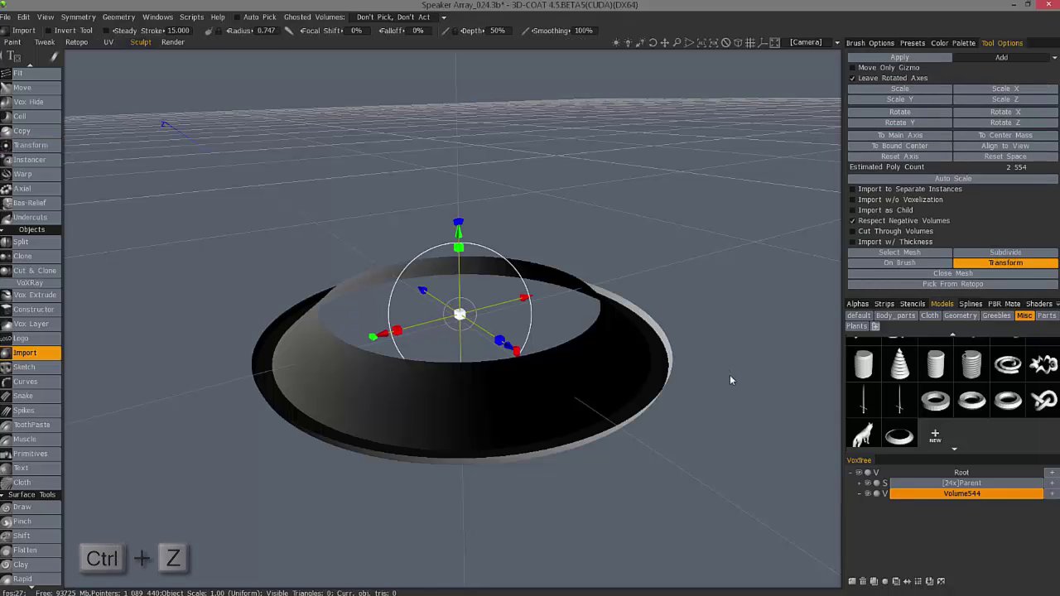
Increase the resolution of the empty new volume to 8x.
drag(732, 380, 748, 387)
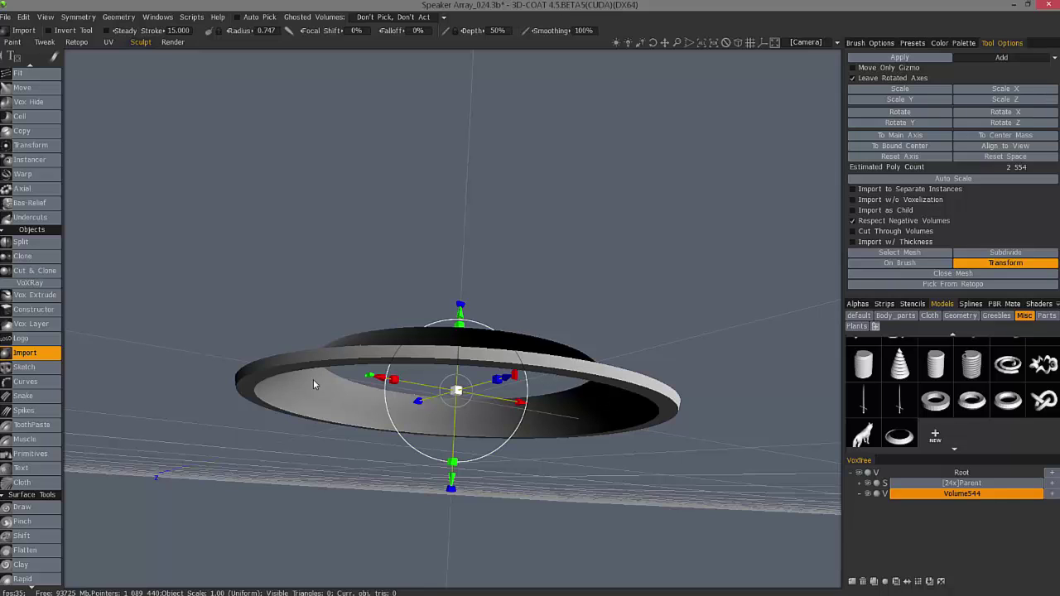
middle_drag(514, 380, 659, 310)
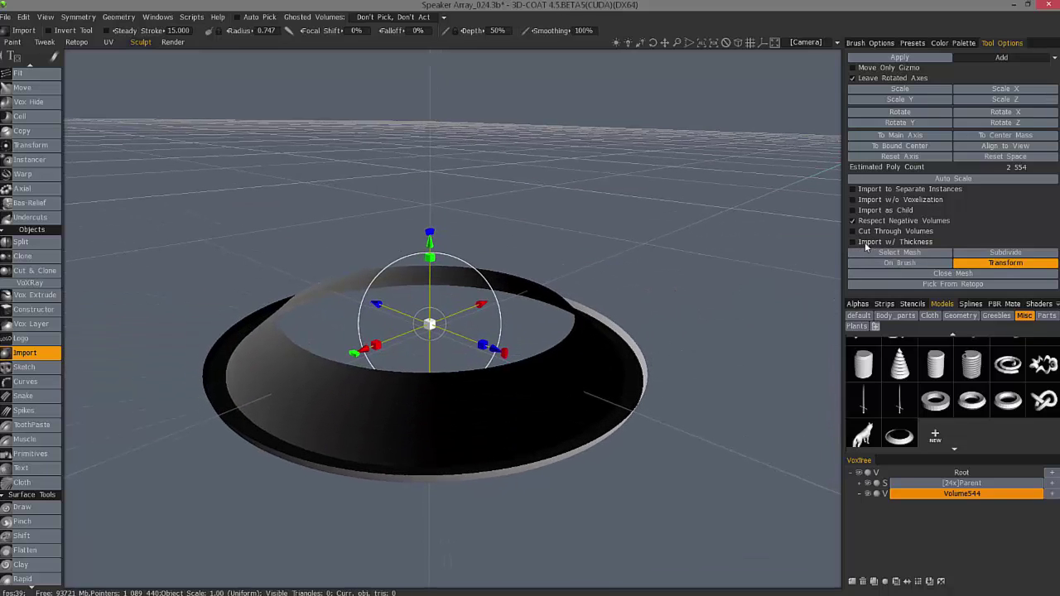
middle_drag(560, 371, 578, 319)
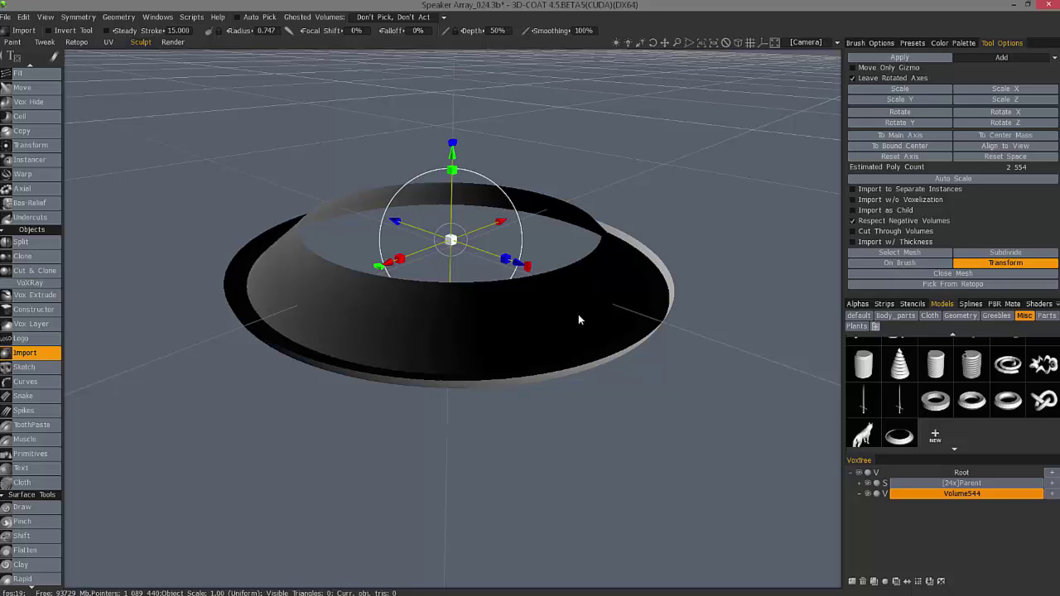
click(894, 494)
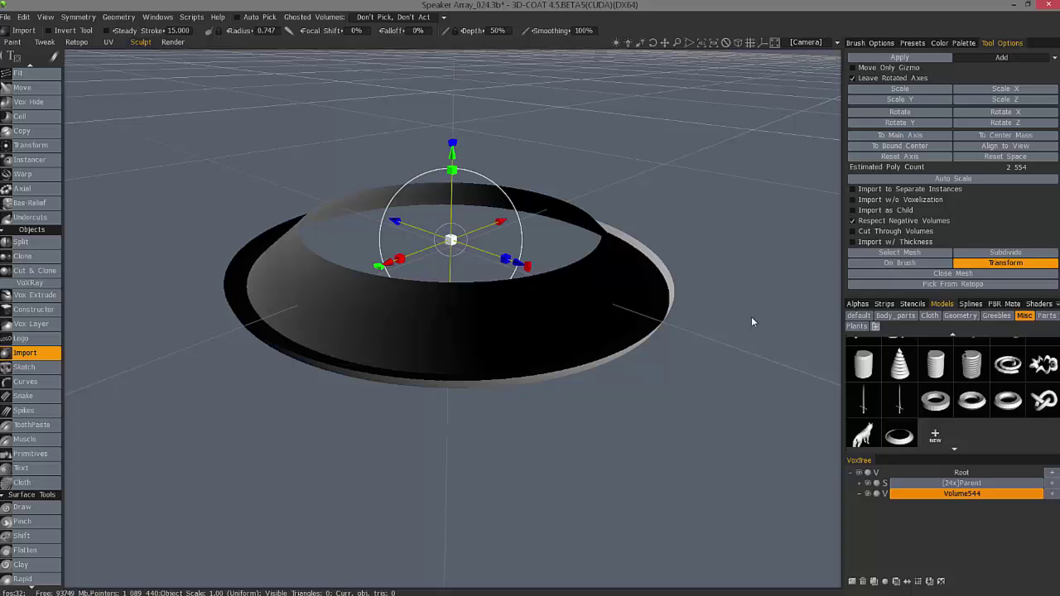
scroll(514, 350, down, 5)
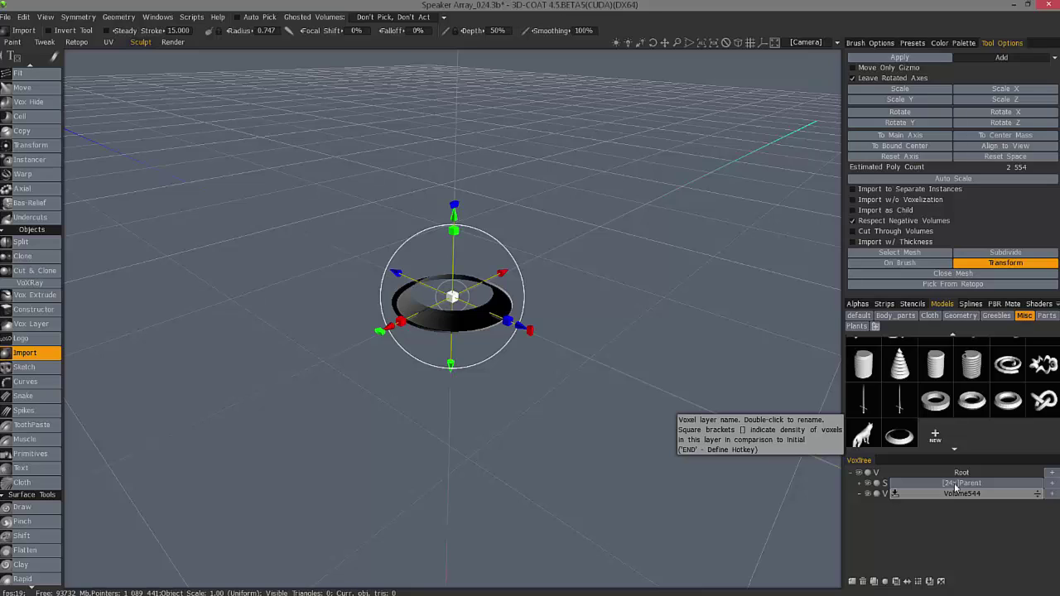
click(956, 493)
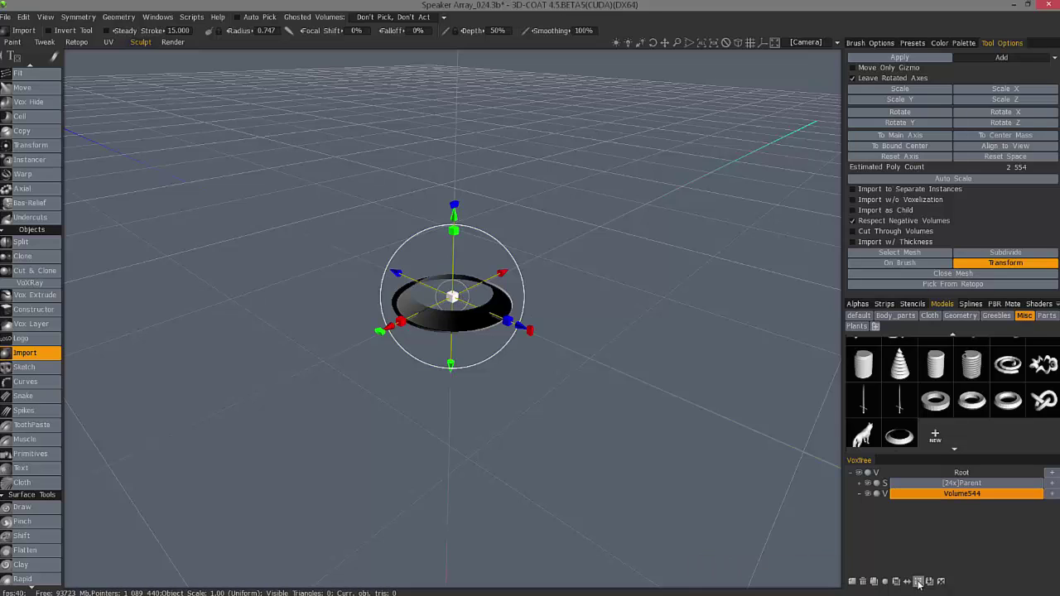
click(966, 494)
right_drag(679, 435, 917, 585)
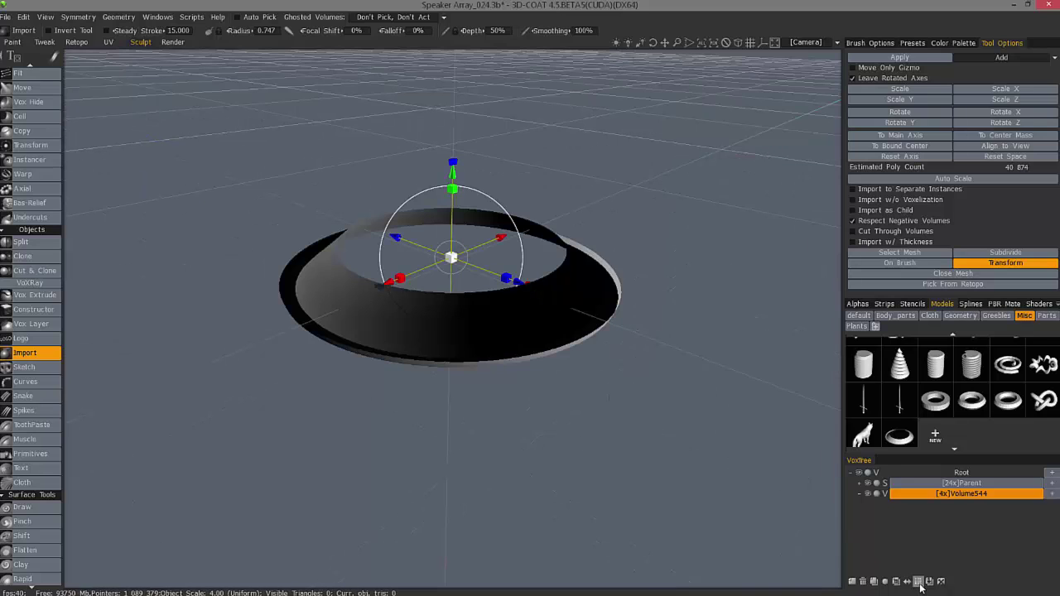
Try to apply the ring model to the 8x volume without thickness and inspect the voxelized shape in wireframe.
click(899, 56)
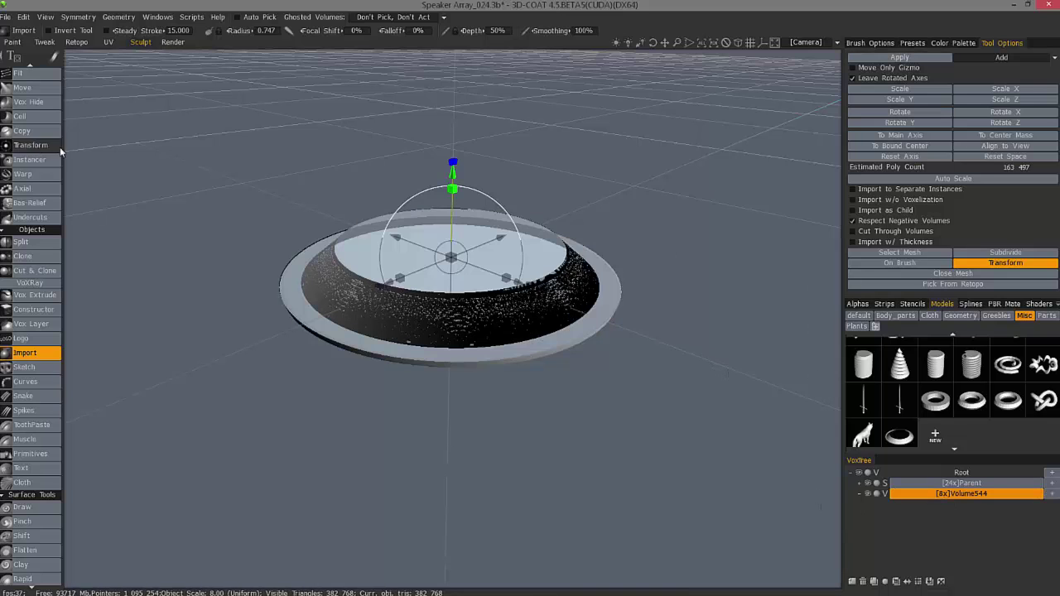
click(31, 145)
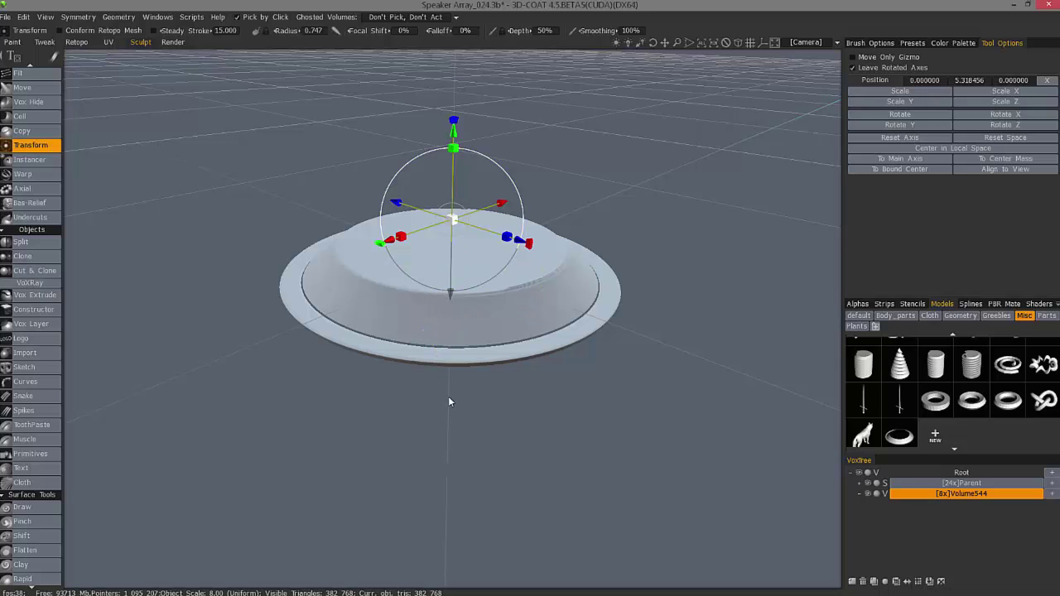
drag(487, 364, 476, 426)
drag(356, 264, 499, 331)
right_drag(500, 331, 501, 251)
scroll(509, 261, down, 2)
key(w)
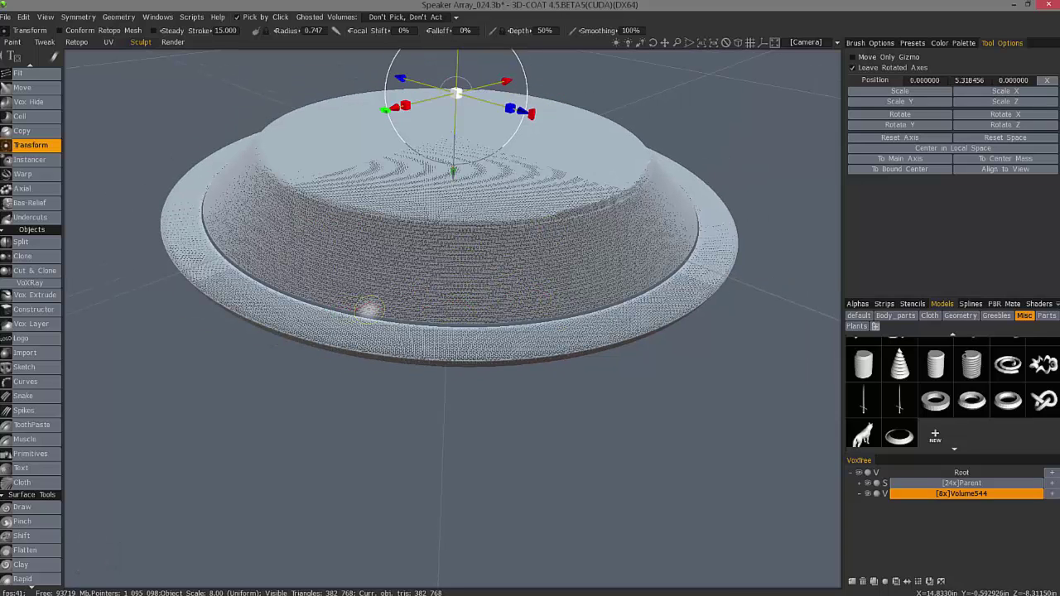
key(w)
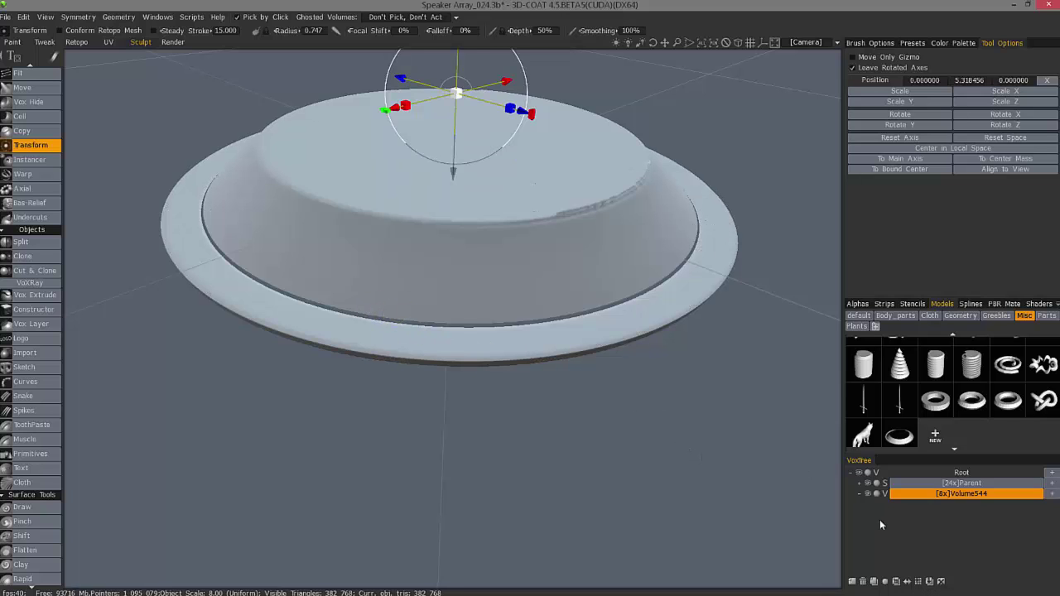
Clear the contents of the 8x volume.
click(940, 581)
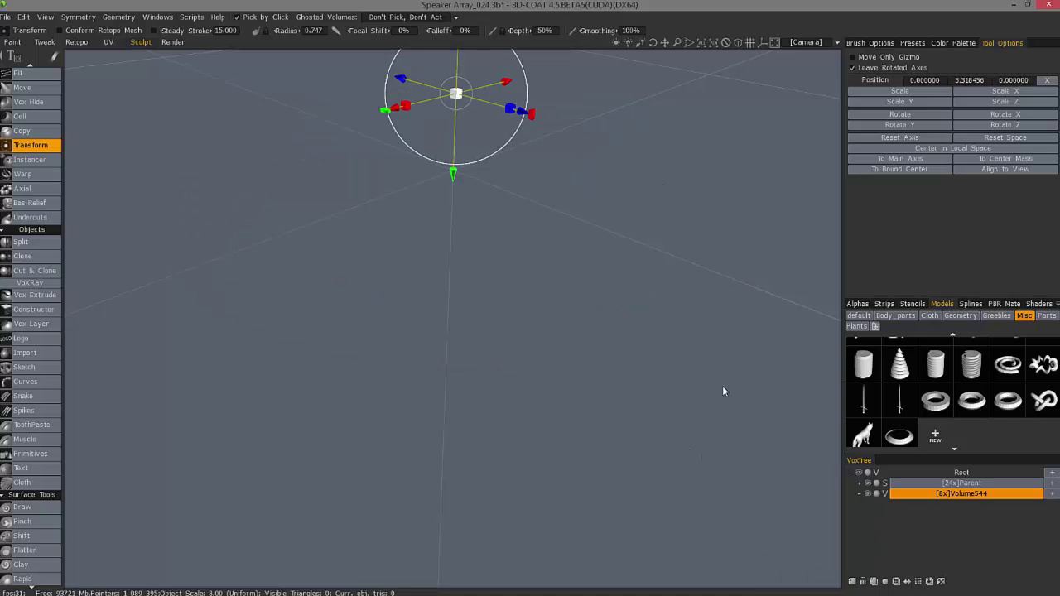
drag(796, 413, 723, 385)
scroll(738, 382, down, 5)
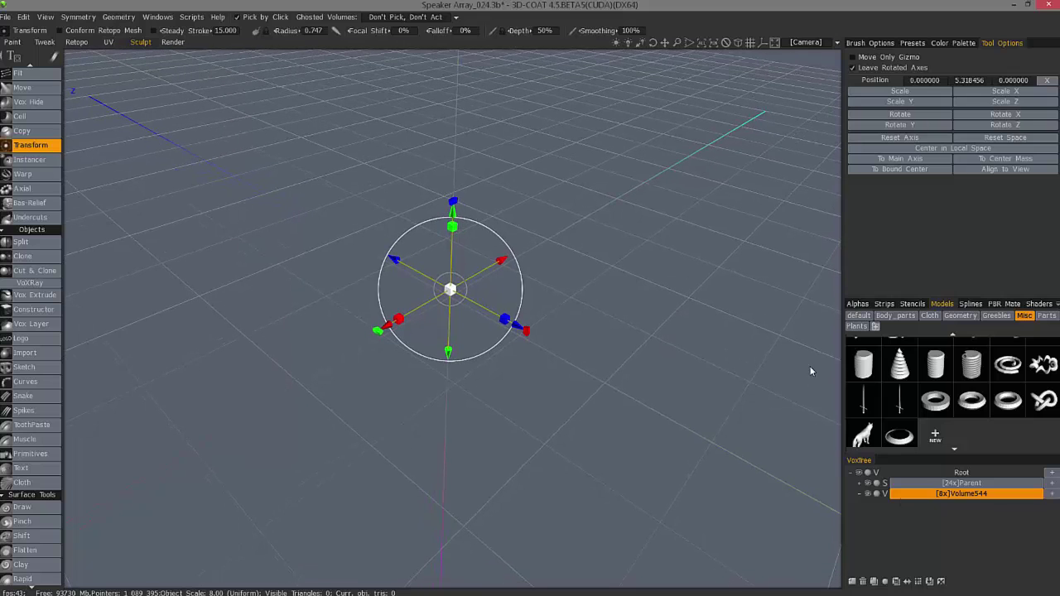
Load the ring model for import again and enable Import w/ Thickness with inner extrusion 0.200 and outer extrusion 0.100.
click(900, 437)
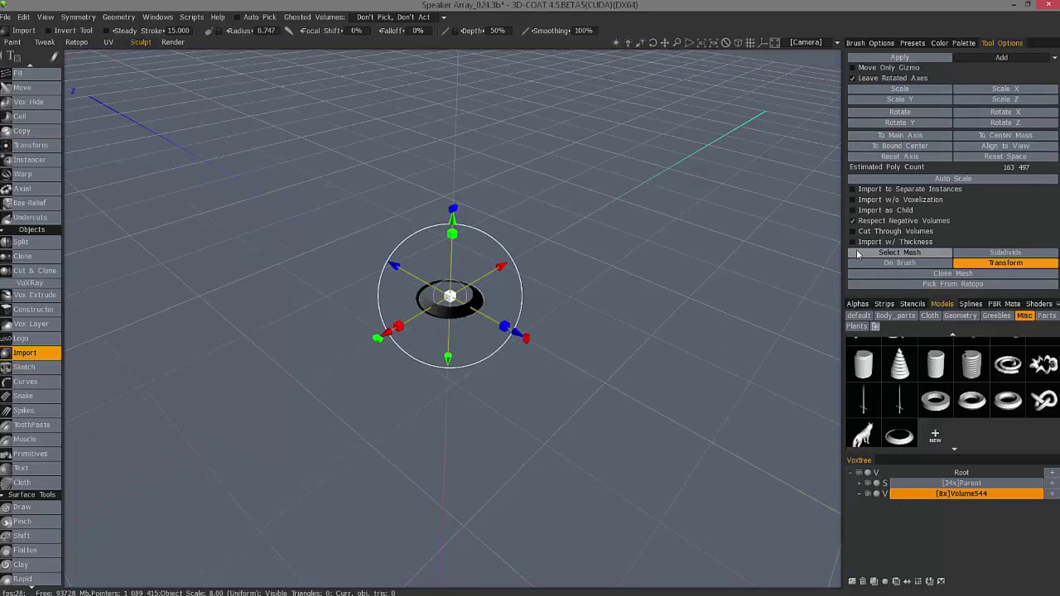
click(853, 242)
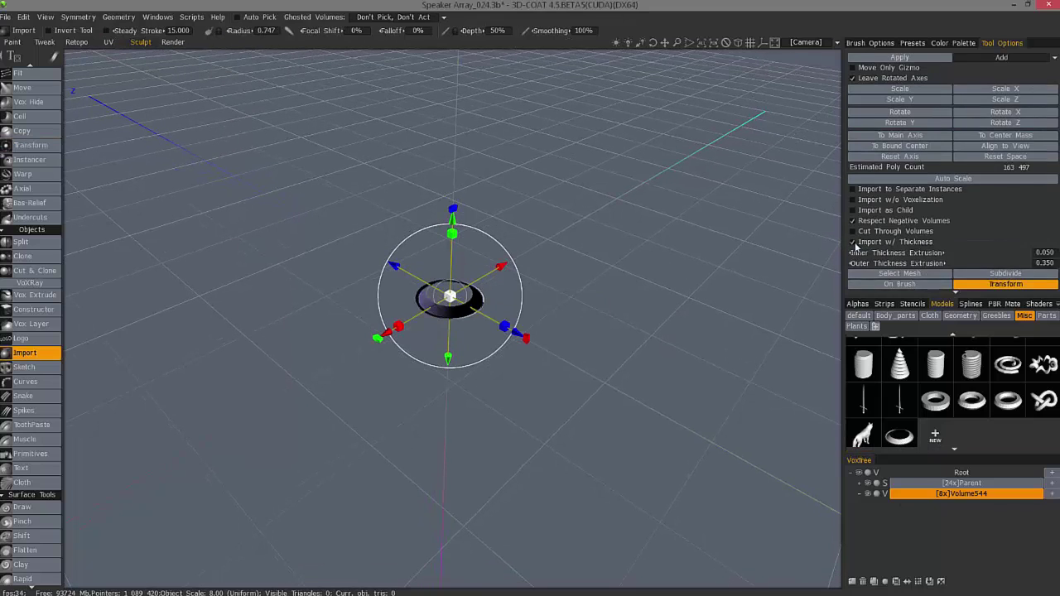
drag(538, 249, 792, 303)
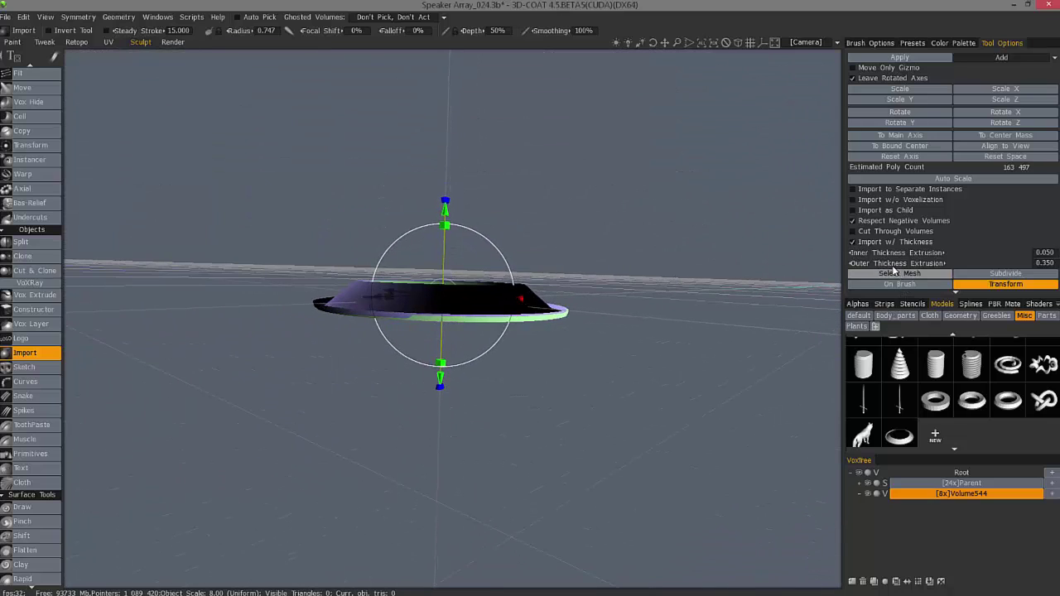
drag(947, 252, 941, 261)
scroll(621, 353, up, 3)
drag(621, 354, 491, 367)
scroll(492, 367, down, 3)
scroll(447, 362, up, 1)
drag(414, 356, 418, 385)
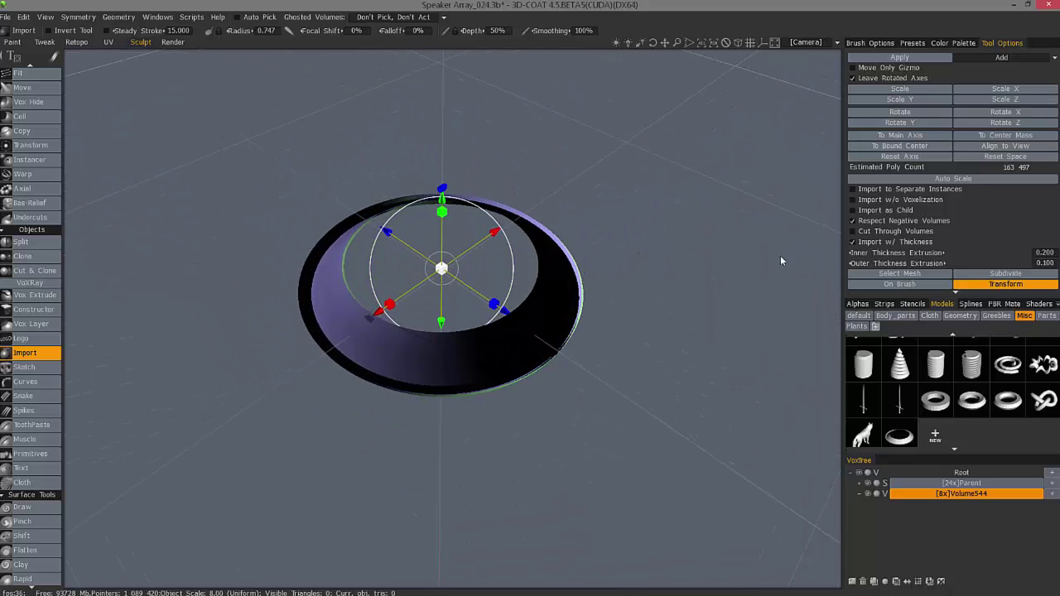
Apply the thickened ring model to the 8x volume, activate the Transform tool and inspect the inner rim.
click(901, 58)
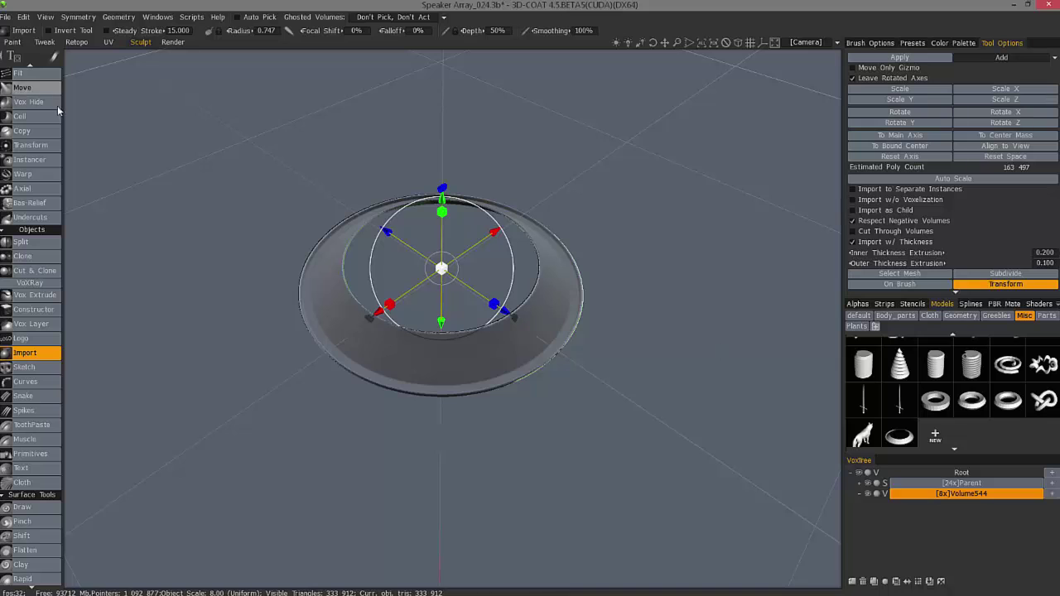
click(31, 144)
drag(532, 410, 549, 346)
drag(536, 434, 683, 234)
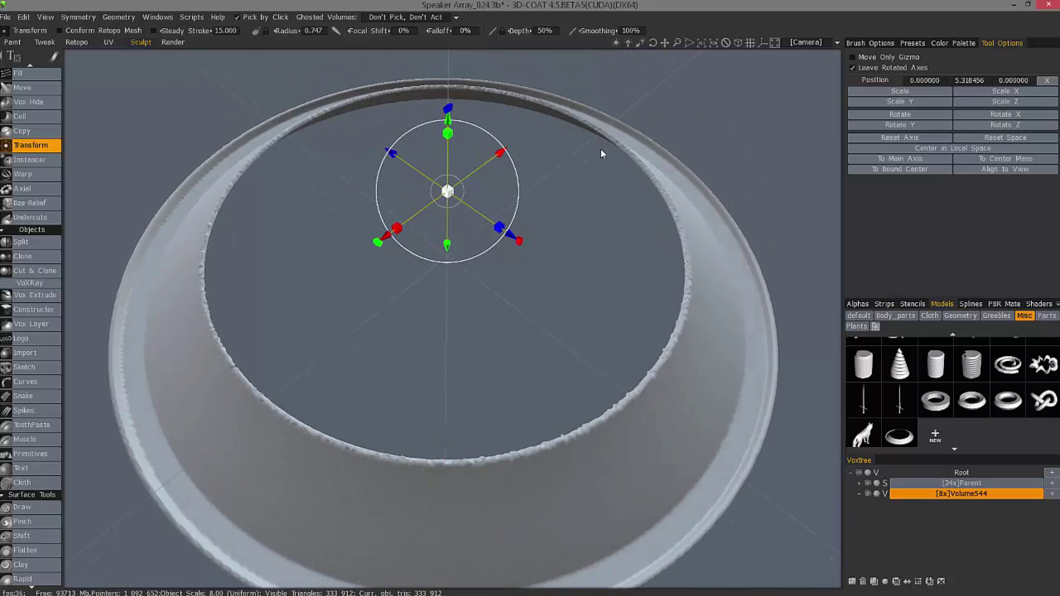
right_drag(574, 144, 366, 165)
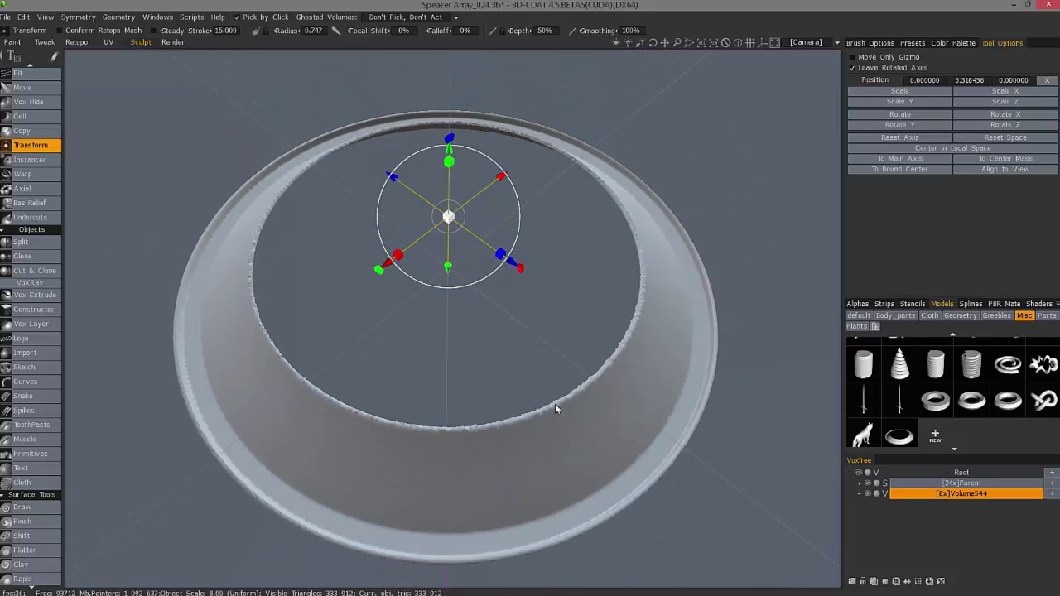
scroll(555, 406, down, 3)
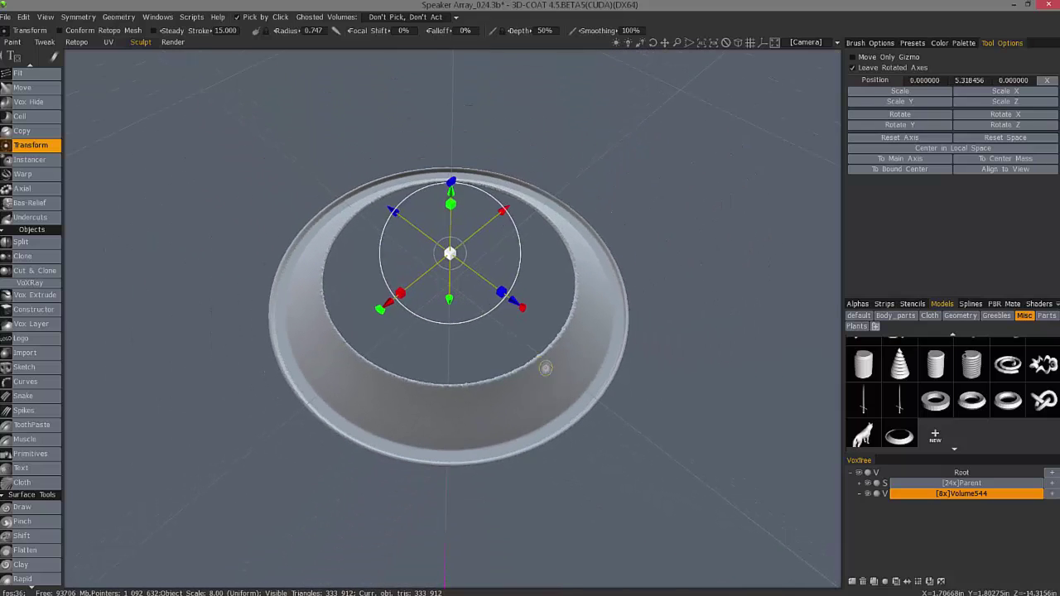
Trim the rough upper edge of the ring with a rectangular Cut Off in the orthographic front view.
click(737, 43)
click(797, 43)
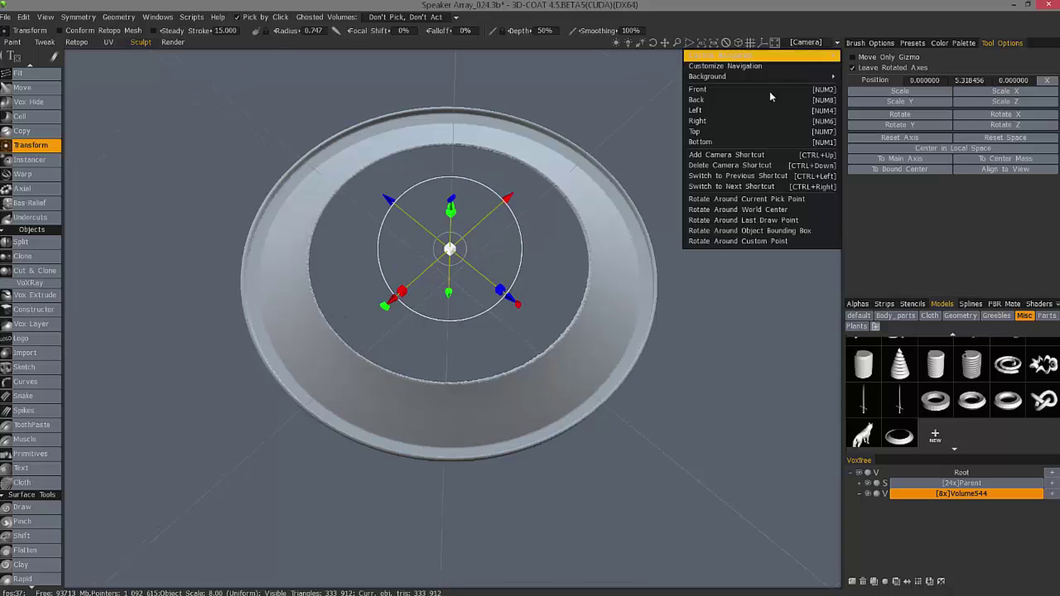
click(704, 89)
key(f)
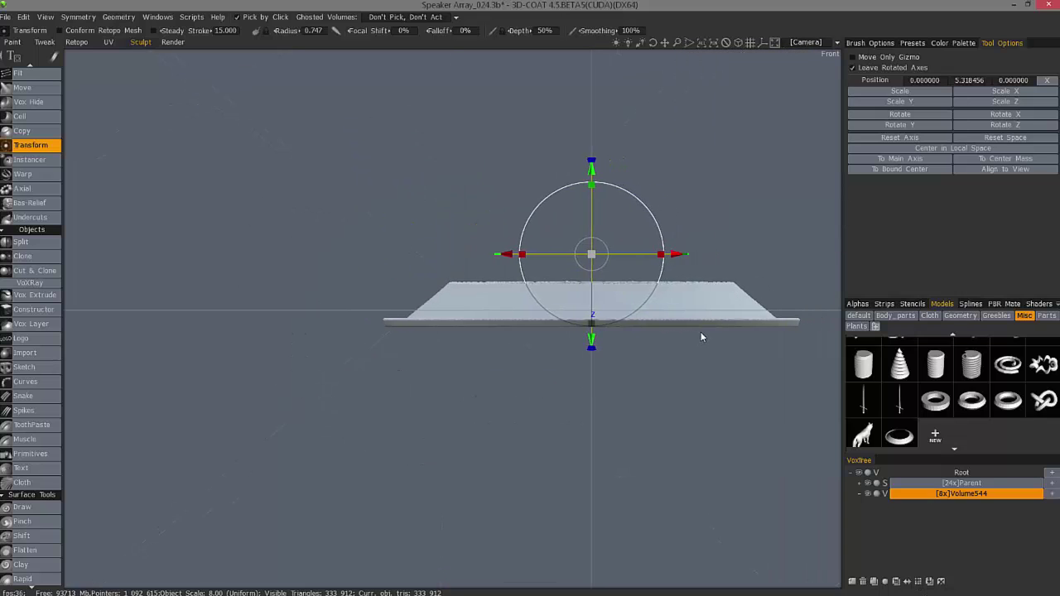
scroll(44, 312, up, 5)
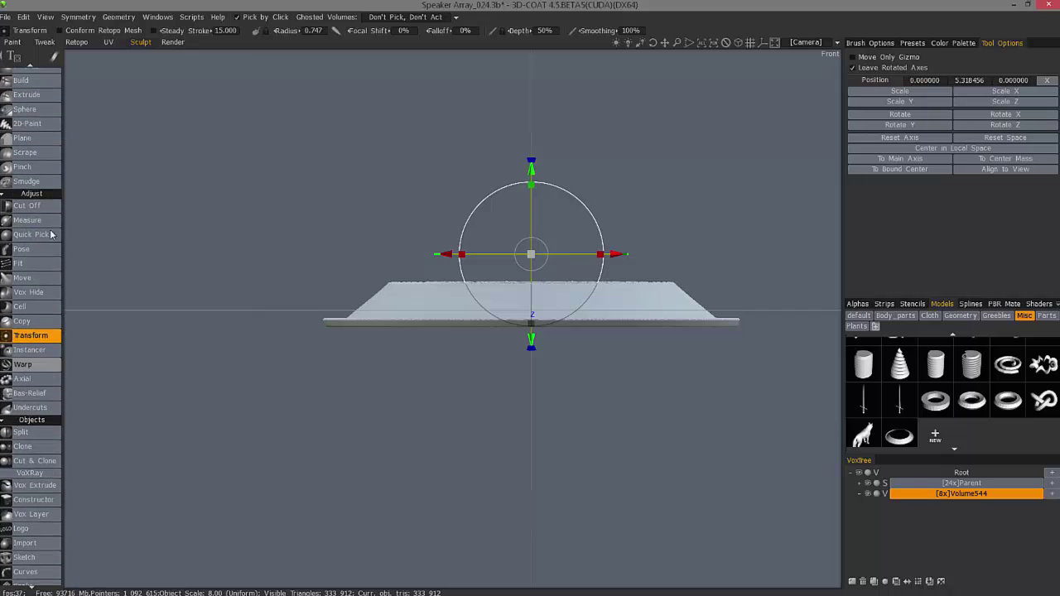
click(38, 207)
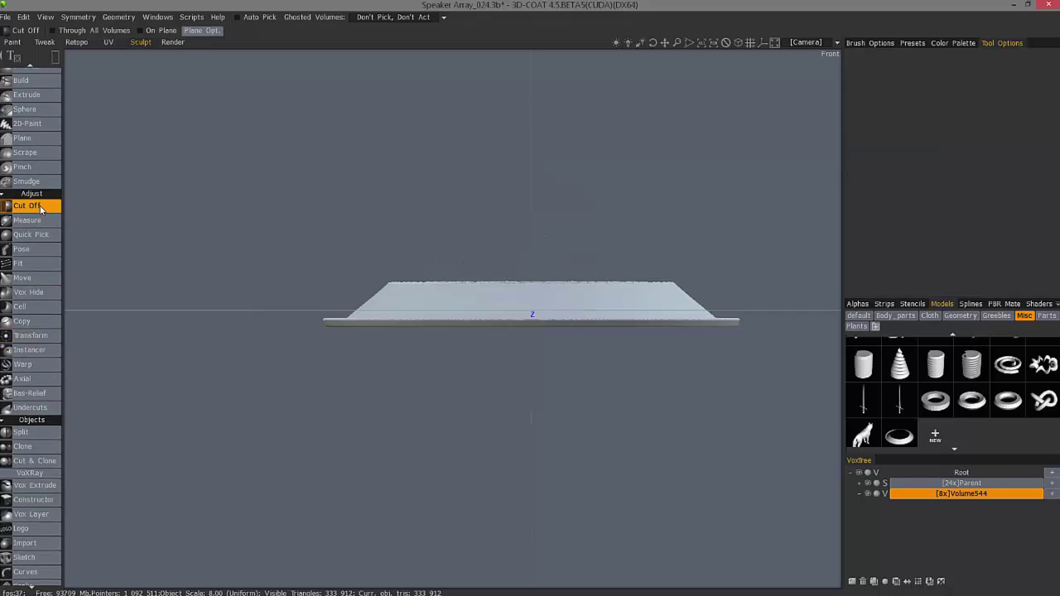
mouse_move(51, 57)
drag(370, 260, 701, 289)
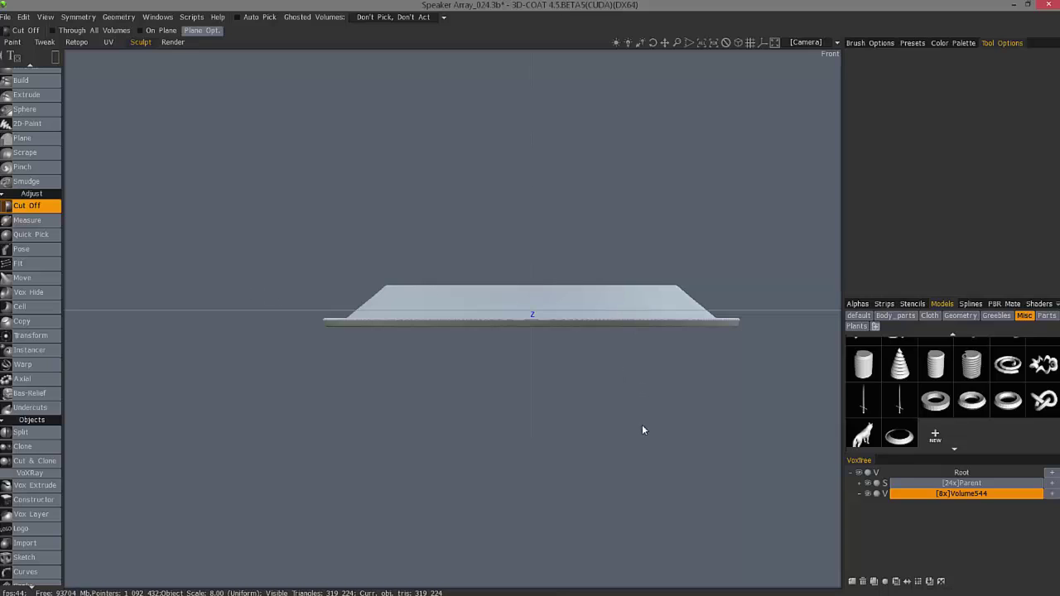
Smooth the whole trimmed ring in the 8x volume with repeated Smooth All passes and check its underside.
scroll(33, 526, down, 5)
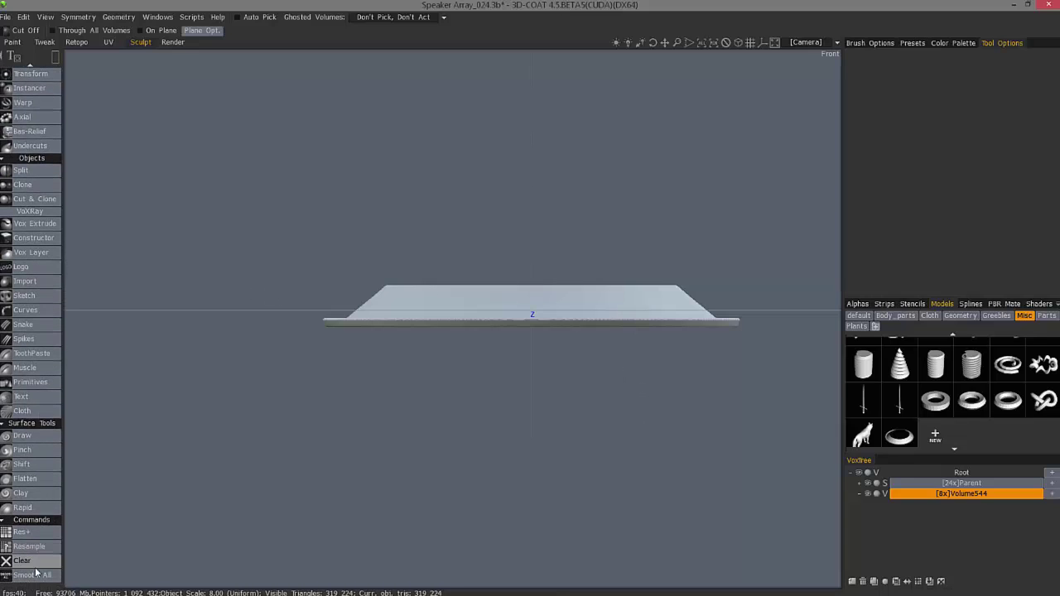
click(38, 575)
click(38, 579)
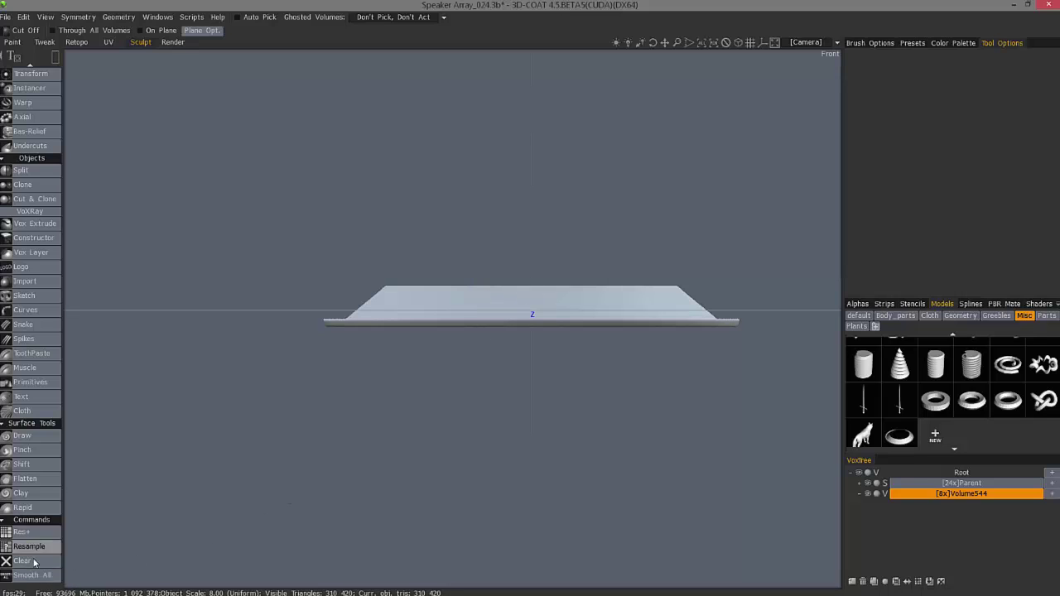
click(38, 576)
drag(525, 364, 570, 398)
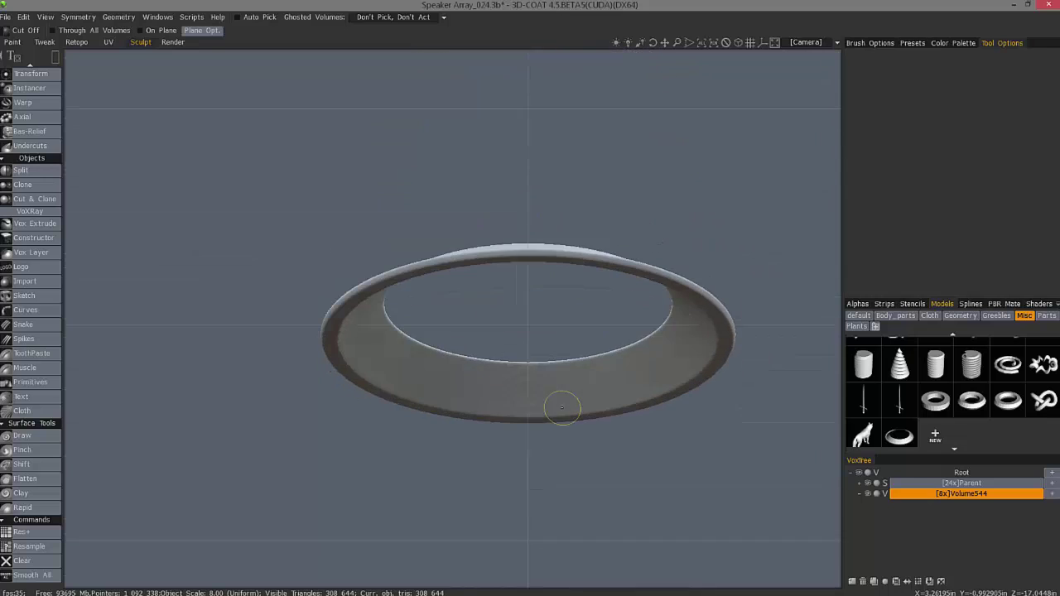
Hide the 8x volume and add a new empty volume to the VoxTree.
drag(864, 545, 867, 498)
click(867, 495)
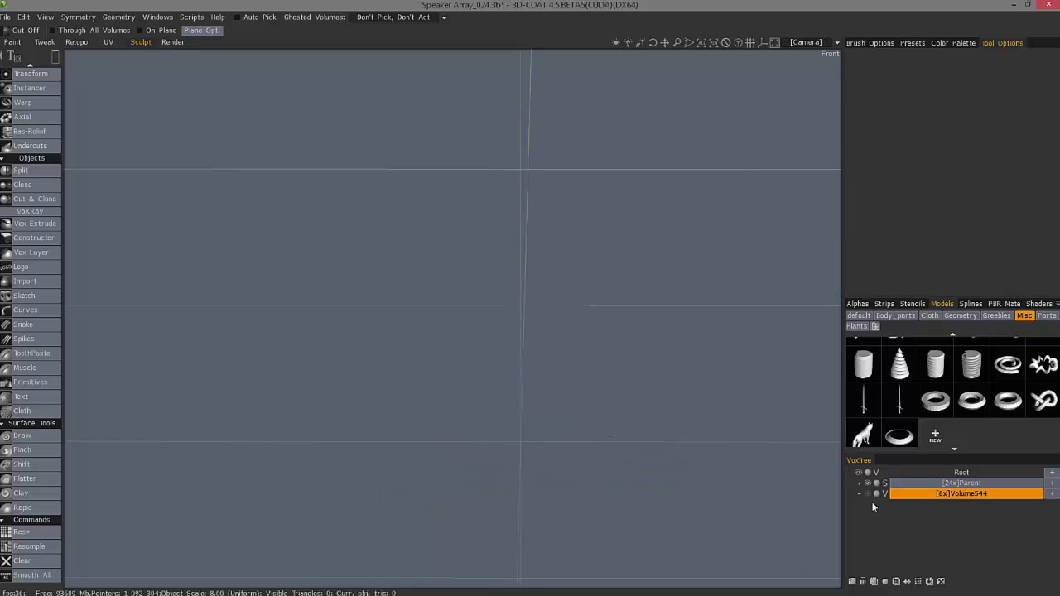
click(852, 582)
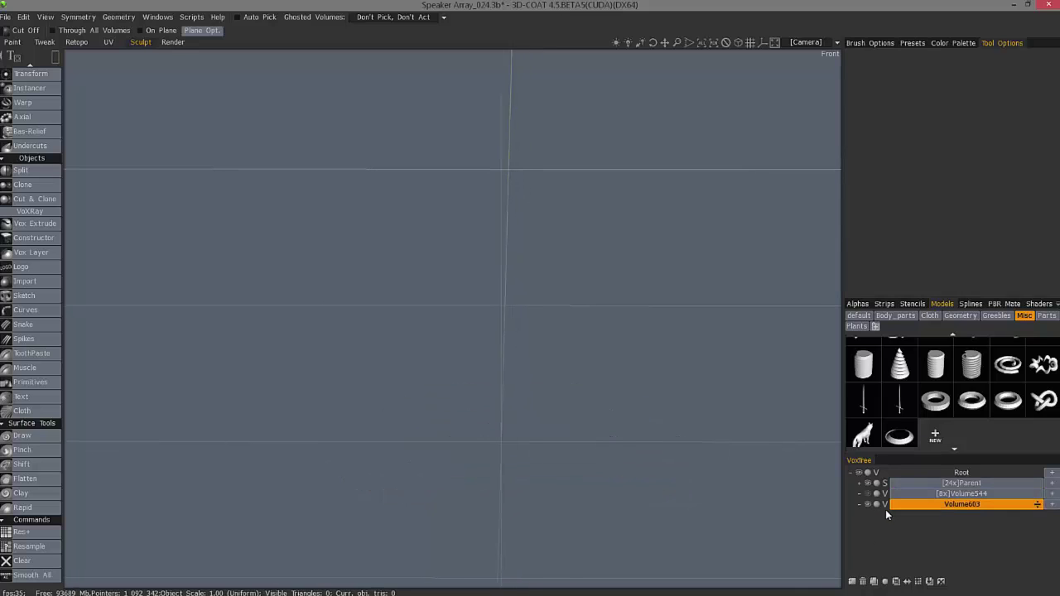
Import the ring model into the new volume in surface mode with Import w/ Thickness disabled.
click(895, 437)
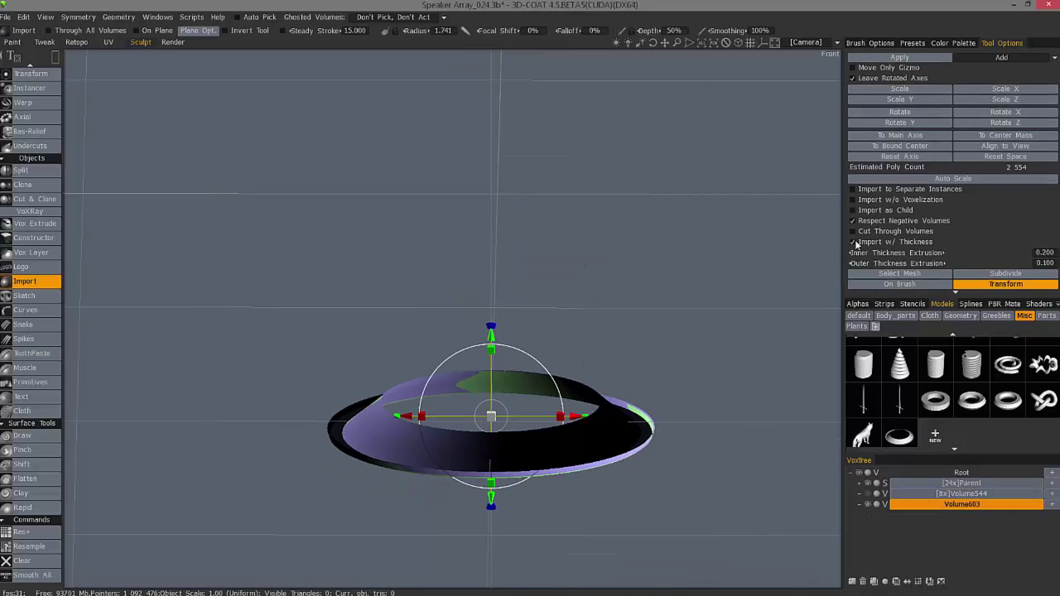
drag(781, 235, 768, 415)
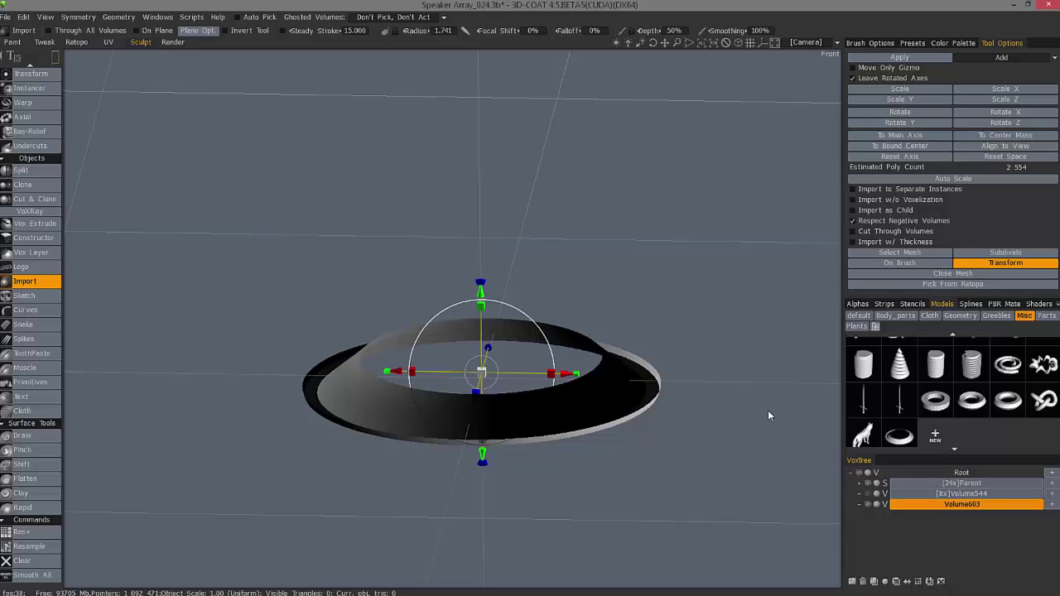
click(885, 507)
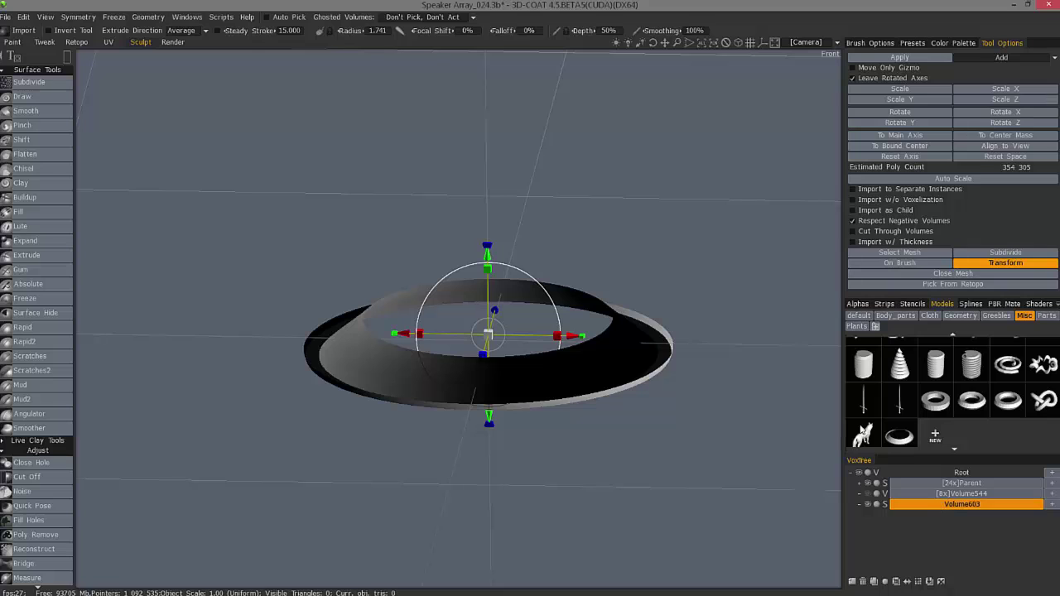
drag(695, 248, 717, 203)
middle_drag(717, 207, 716, 216)
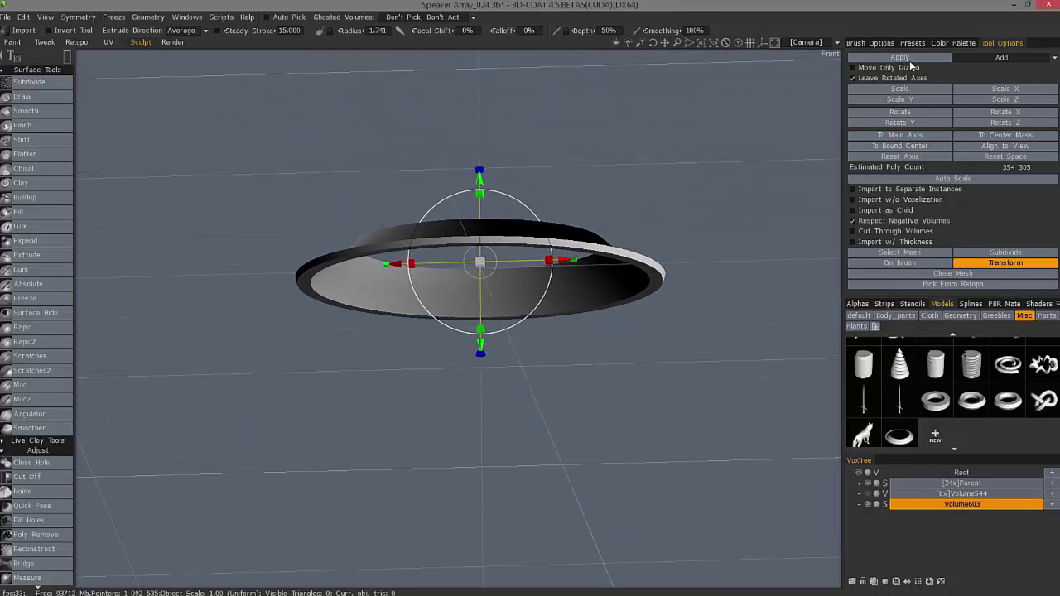
click(893, 59)
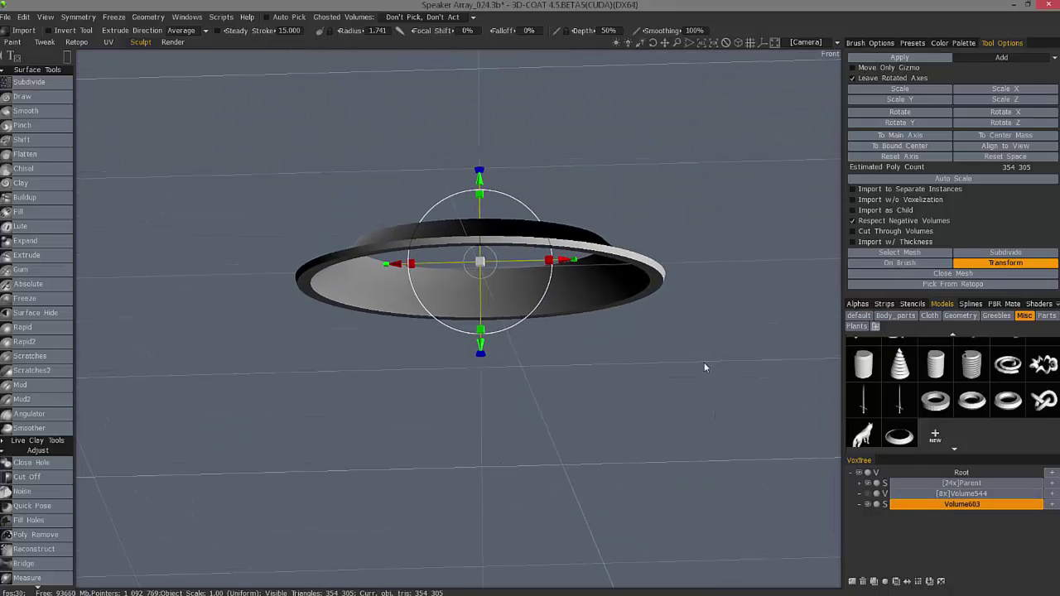
Activate the Draw tool and examine the thin walls of the imported surface ring up close.
click(38, 96)
drag(489, 366, 537, 336)
scroll(601, 376, up, 5)
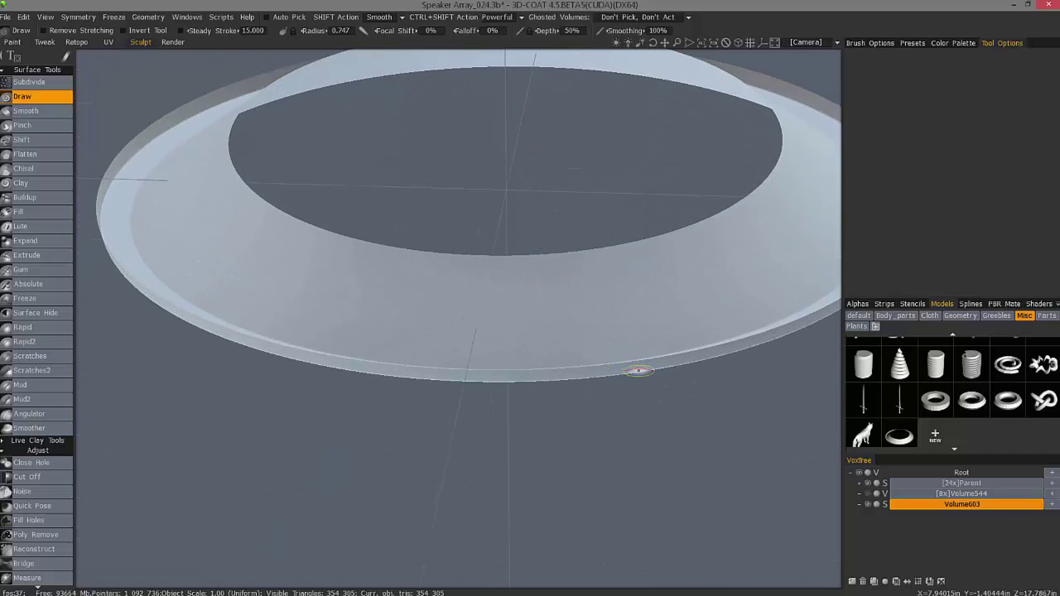
key(w)
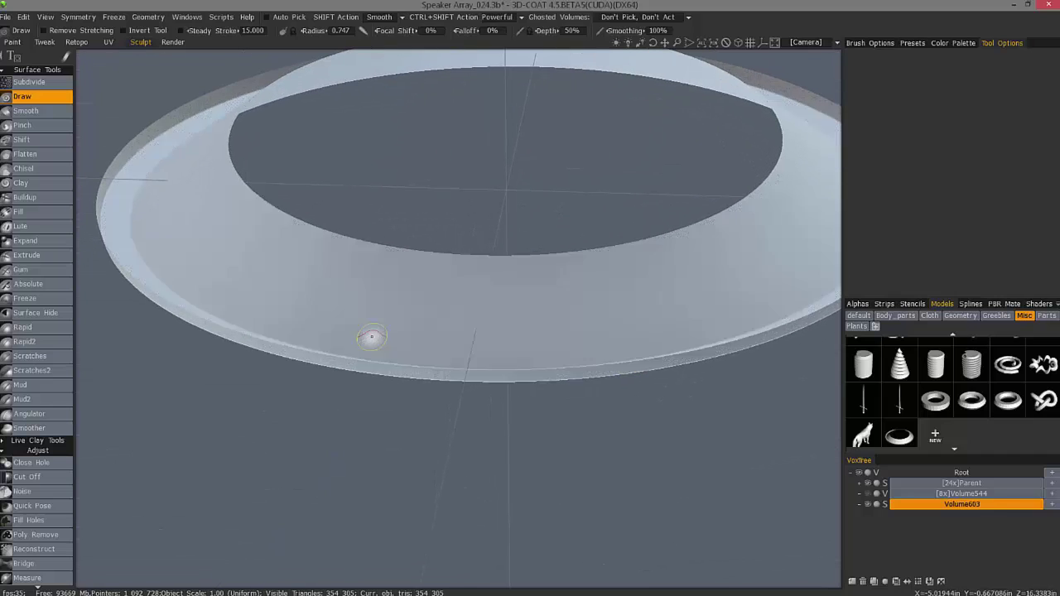
alt+drag(485, 274, 607, 279)
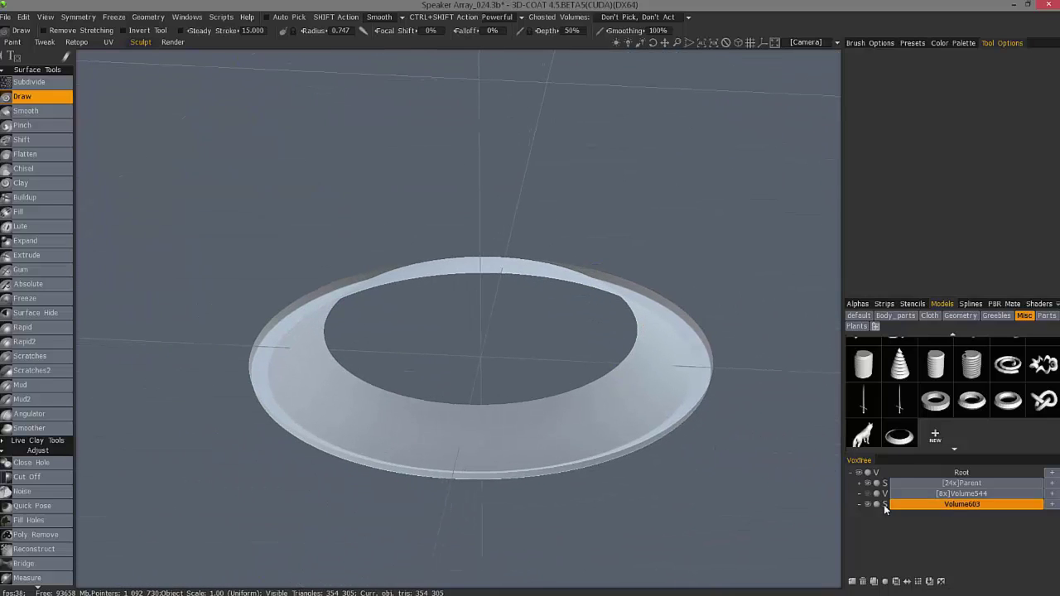
Try to convert the open surface ring to voxels with a required poly count of 1 000 000.
click(885, 504)
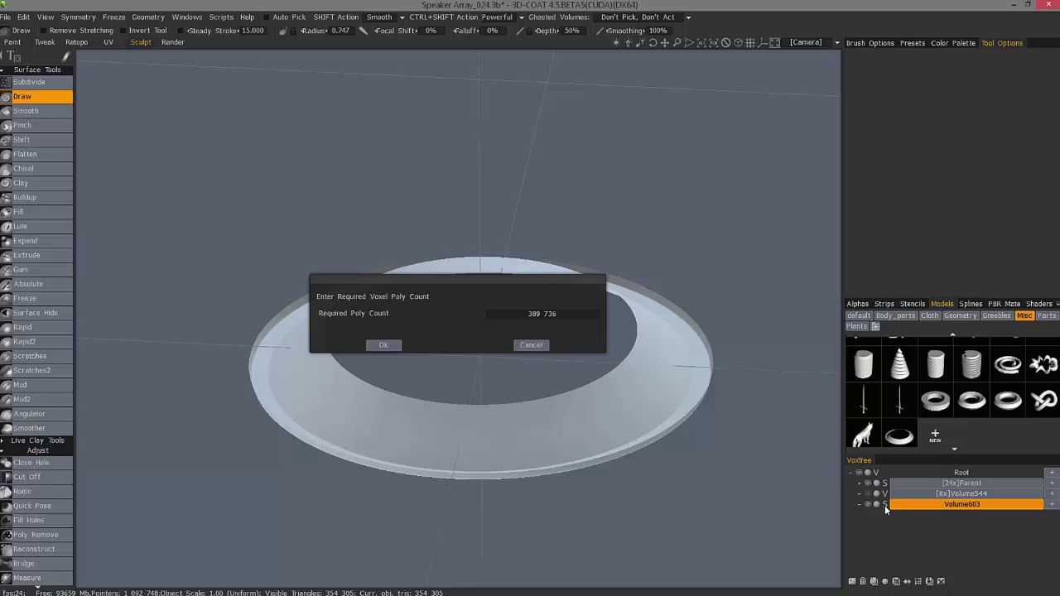
click(522, 318)
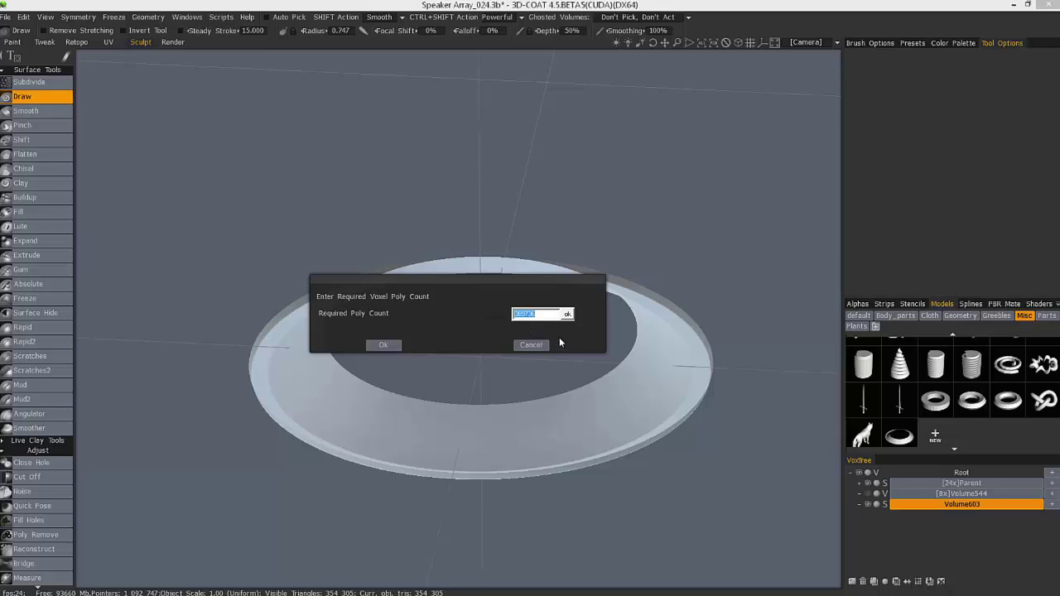
text(1 000 000)
click(567, 313)
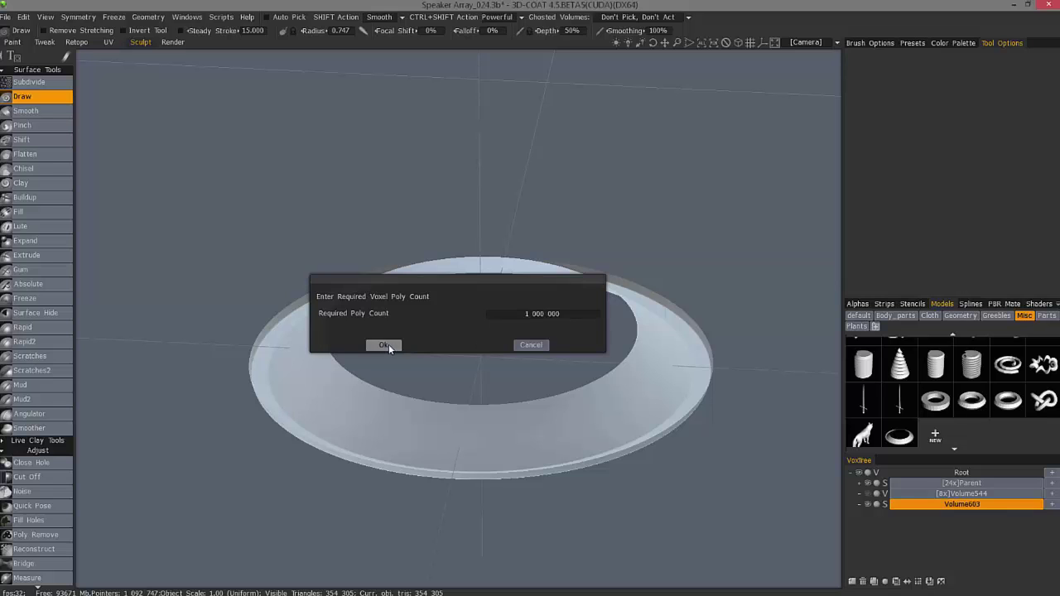
click(384, 344)
drag(744, 487, 622, 307)
click(33, 111)
drag(240, 358, 800, 511)
drag(669, 455, 150, 160)
key(ctrl+z)
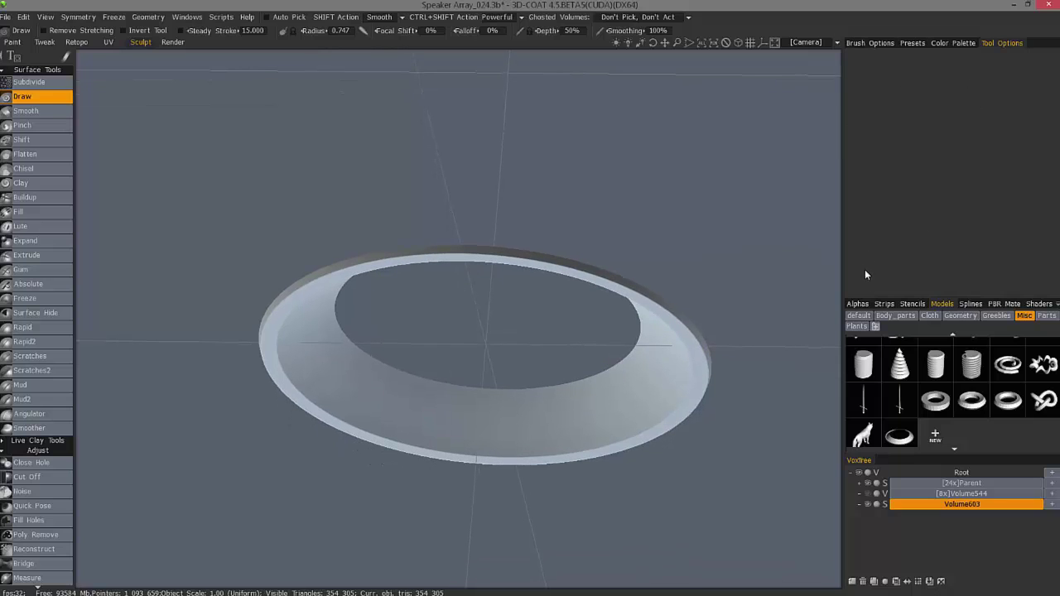
Thicken the surface ring in the new volume with a wall thickness of 0.7.
click(964, 504)
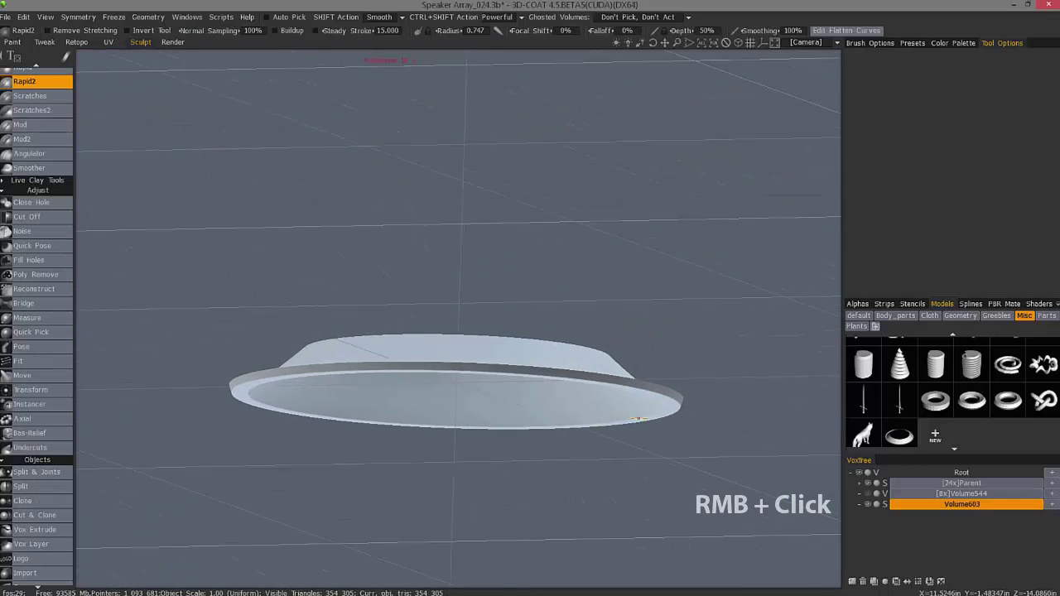
right_click(890, 504)
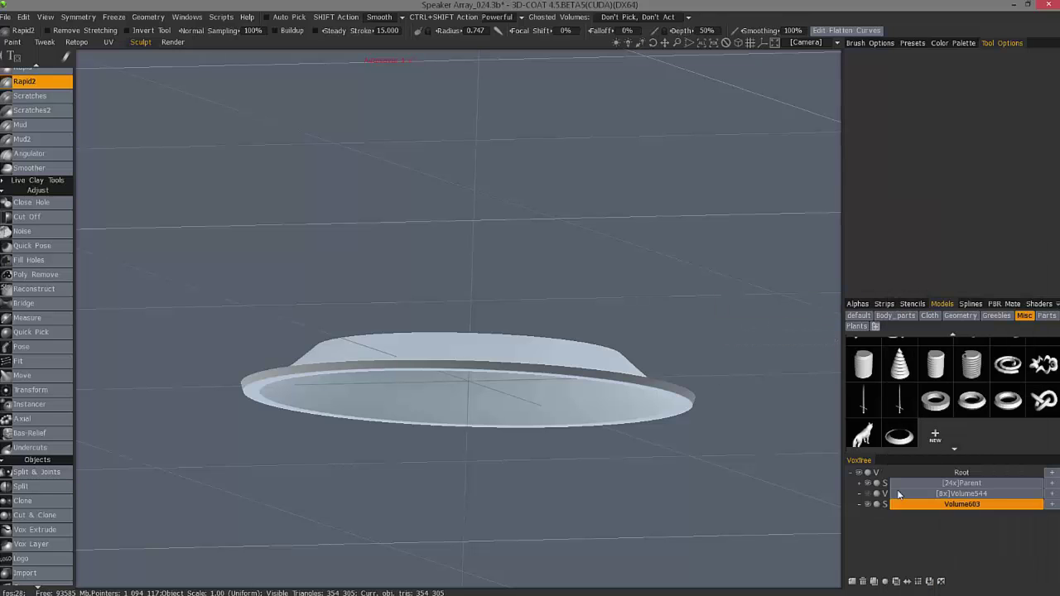
alt+drag(745, 434, 599, 402)
scroll(601, 399, up, 2)
scroll(601, 399, up, 2)
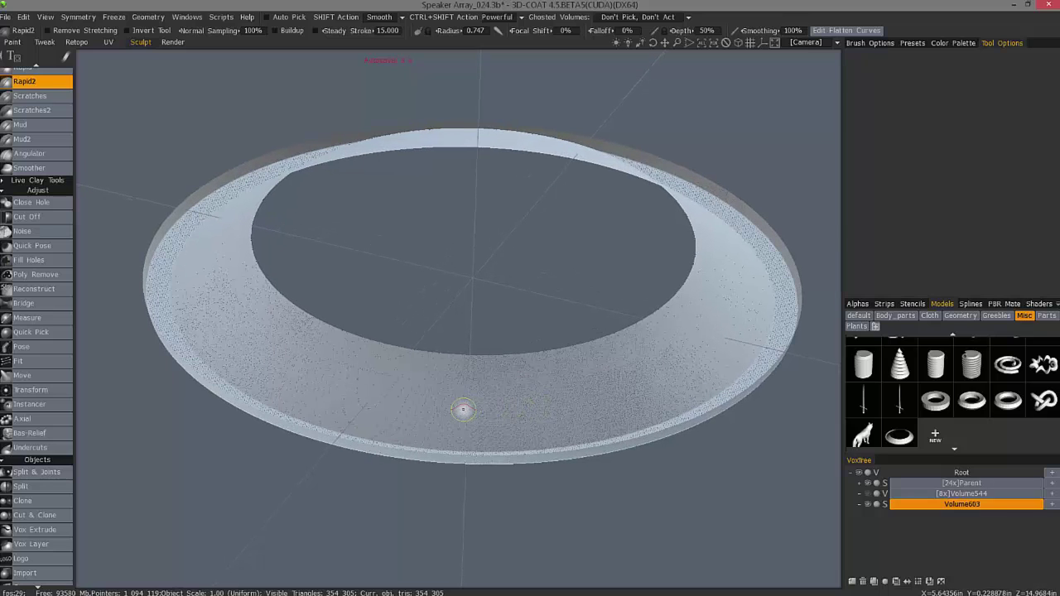
right_click(964, 504)
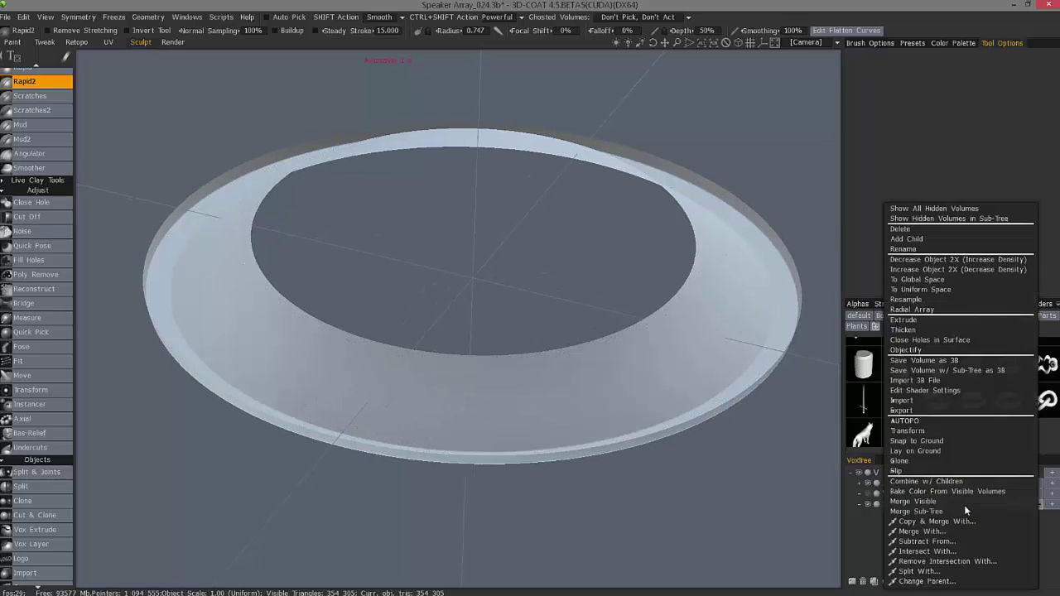
click(904, 329)
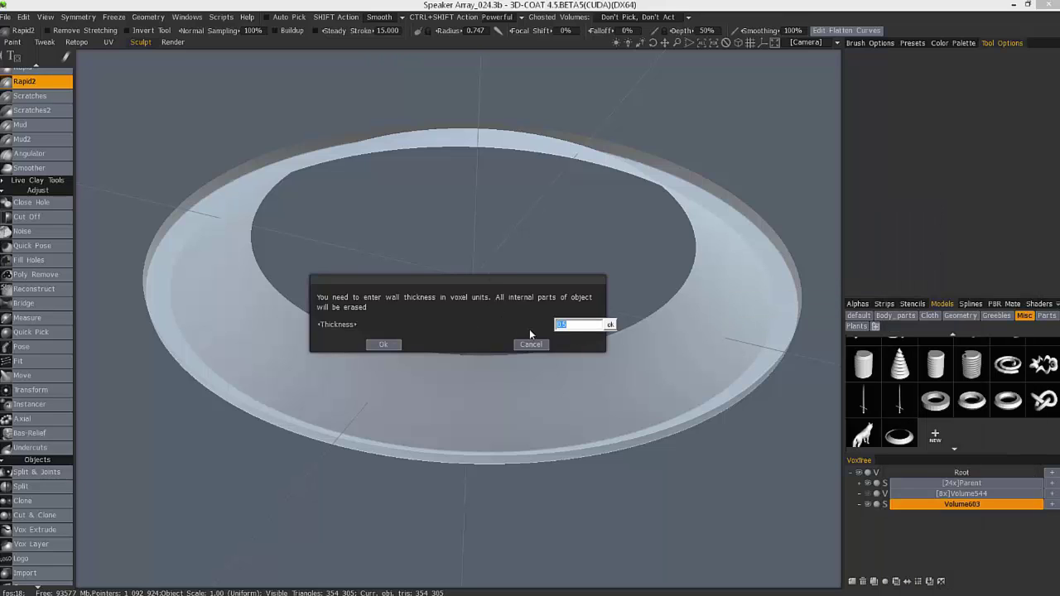
text(7)
key(Return)
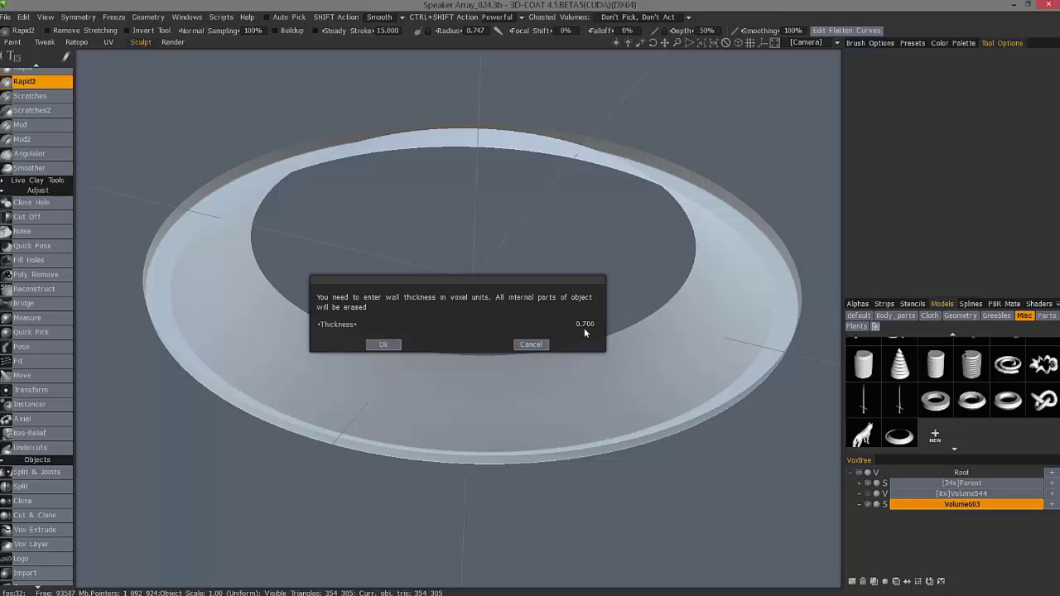
click(384, 345)
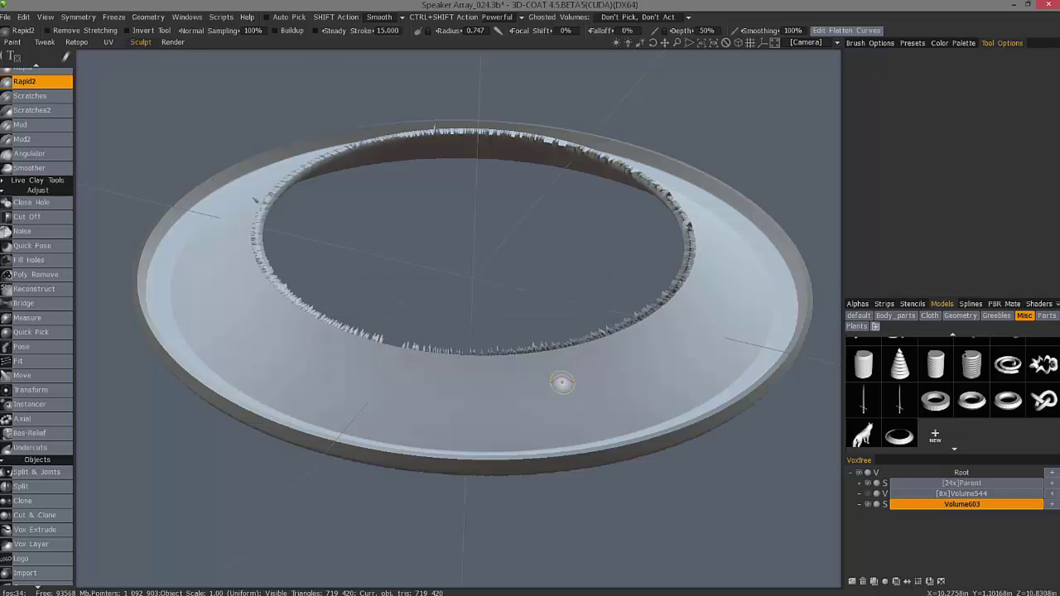
Convert the thickened ring from surface to voxels with a required poly count of 1 200 000.
alt+drag(548, 348, 605, 387)
middle_drag(604, 387, 720, 432)
click(885, 503)
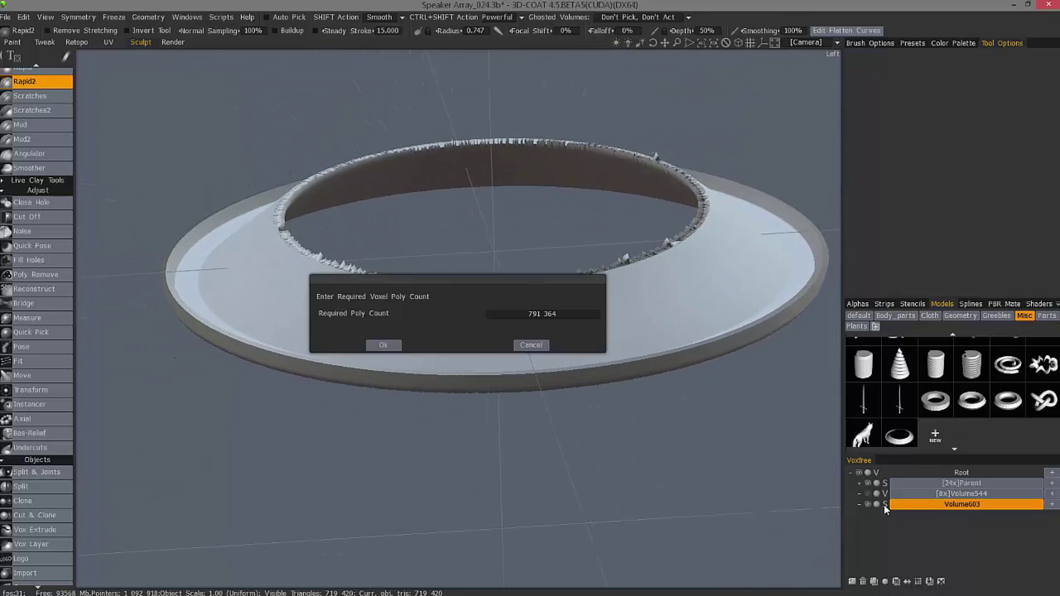
click(515, 313)
text(1 200 000)
key(Return)
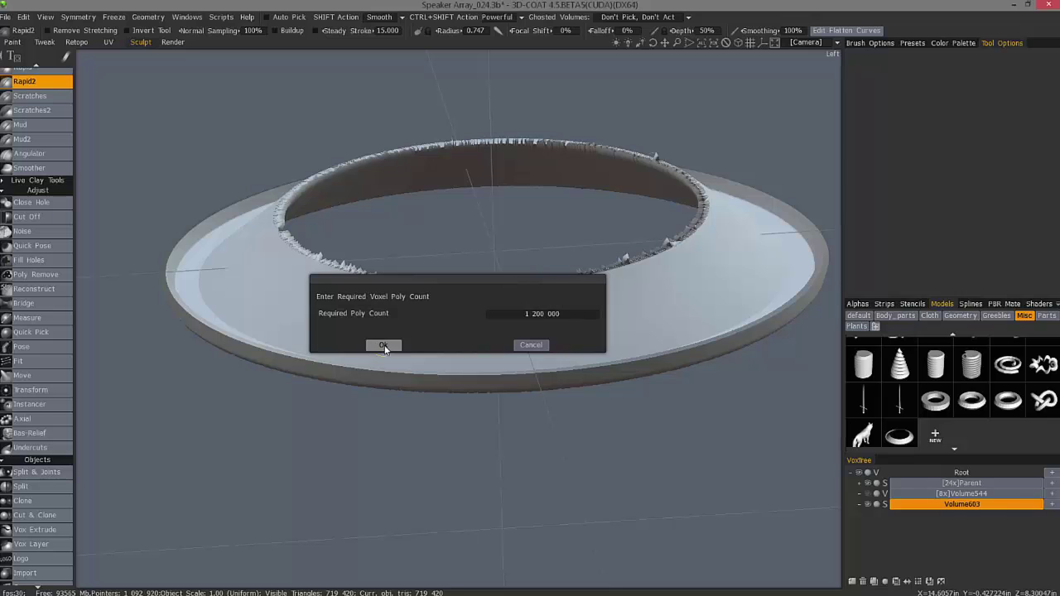
click(383, 346)
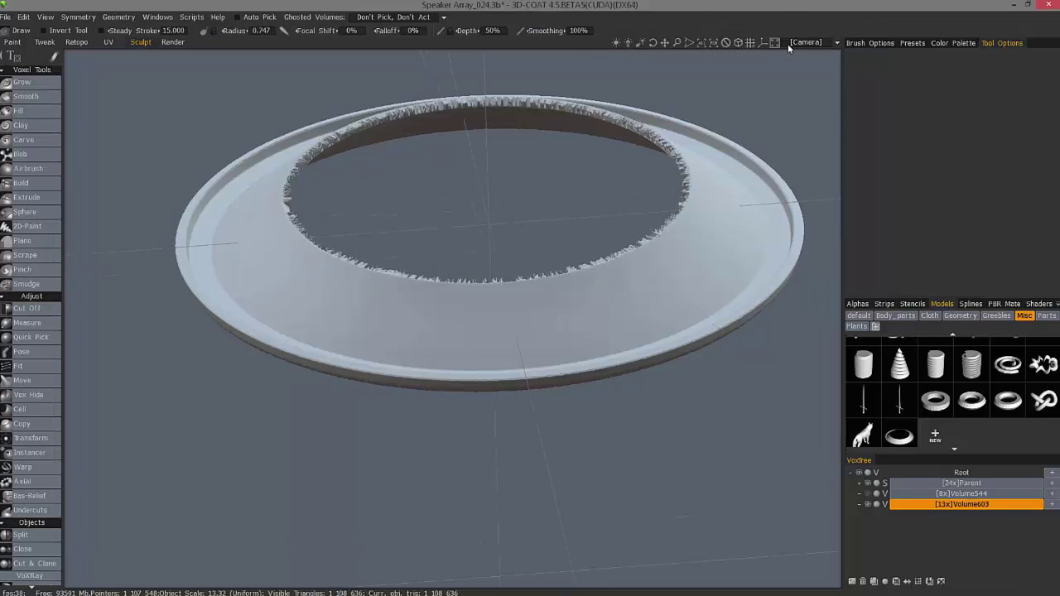
Trim the spiky upper edge of the voxel ring with a rectangular Cut Off in the orthographic front view.
click(789, 42)
click(790, 88)
middle_drag(832, 377, 678, 377)
click(28, 308)
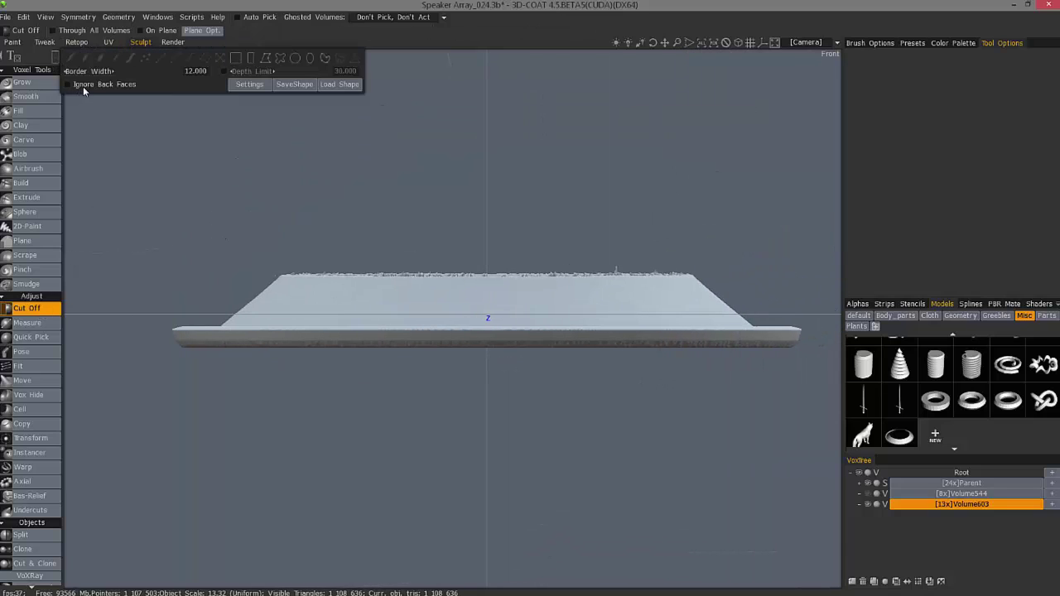
drag(232, 242, 786, 280)
drag(579, 274, 373, 372)
key(space)
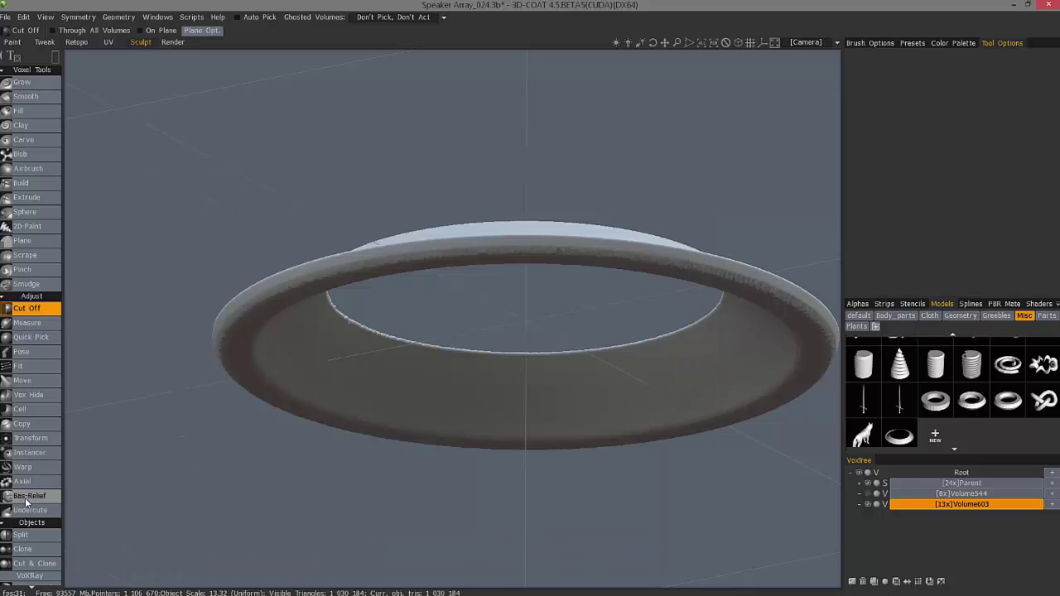
Define a hotkey for the Smooth All command, smooth the whole ring with it repeatedly and inspect the rim.
scroll(33, 497, down, 10)
scroll(32, 538, down, 1)
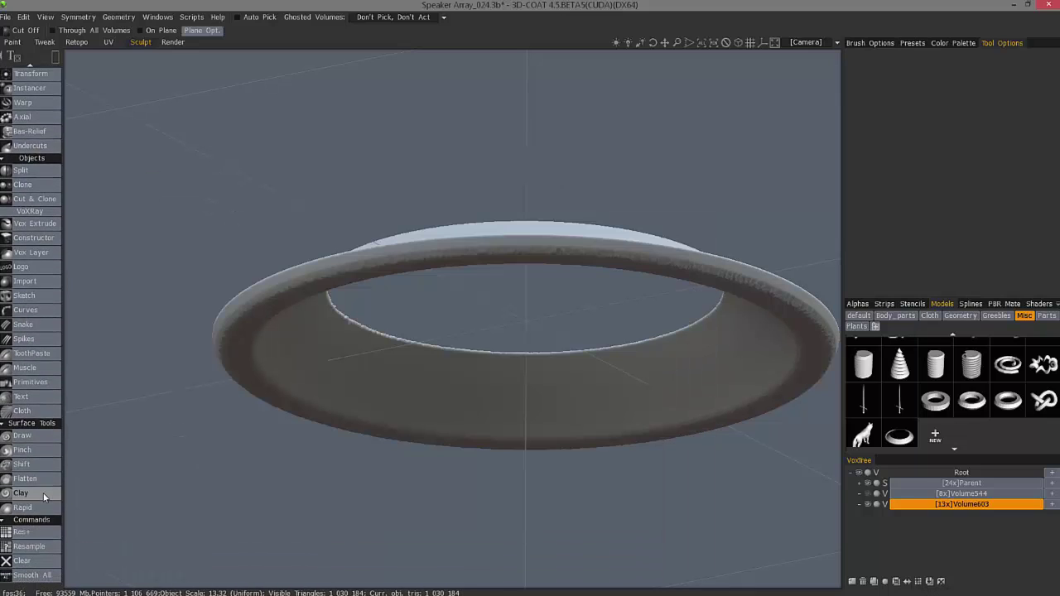
click(30, 576)
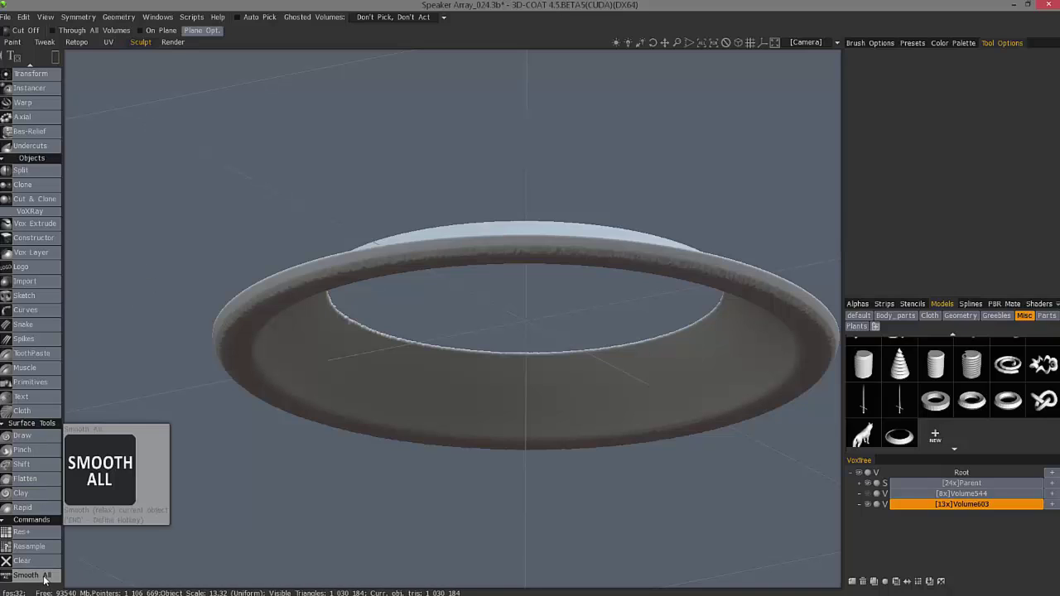
key(End)
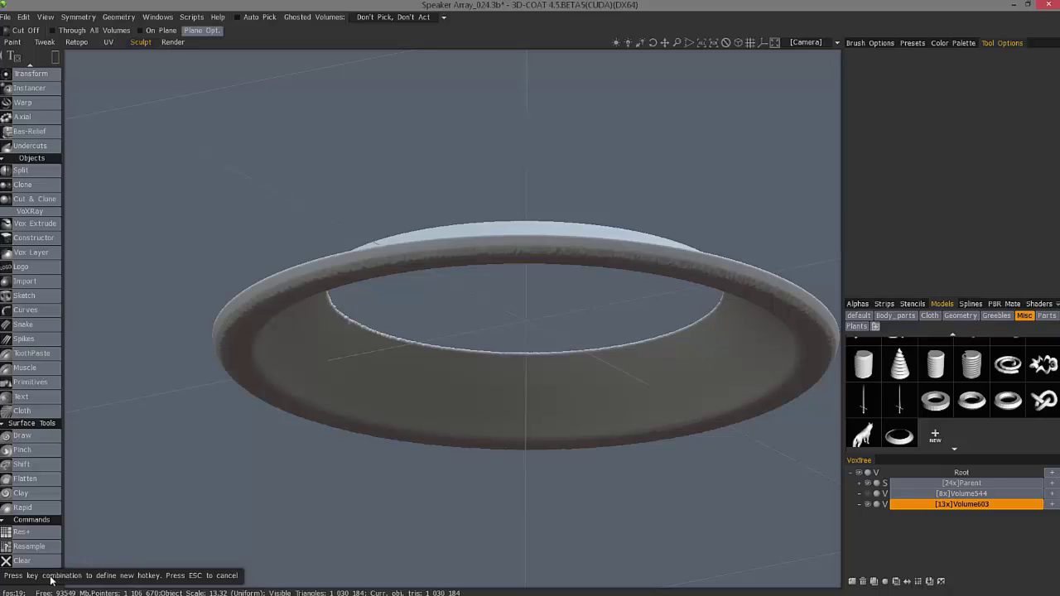
key(Escape)
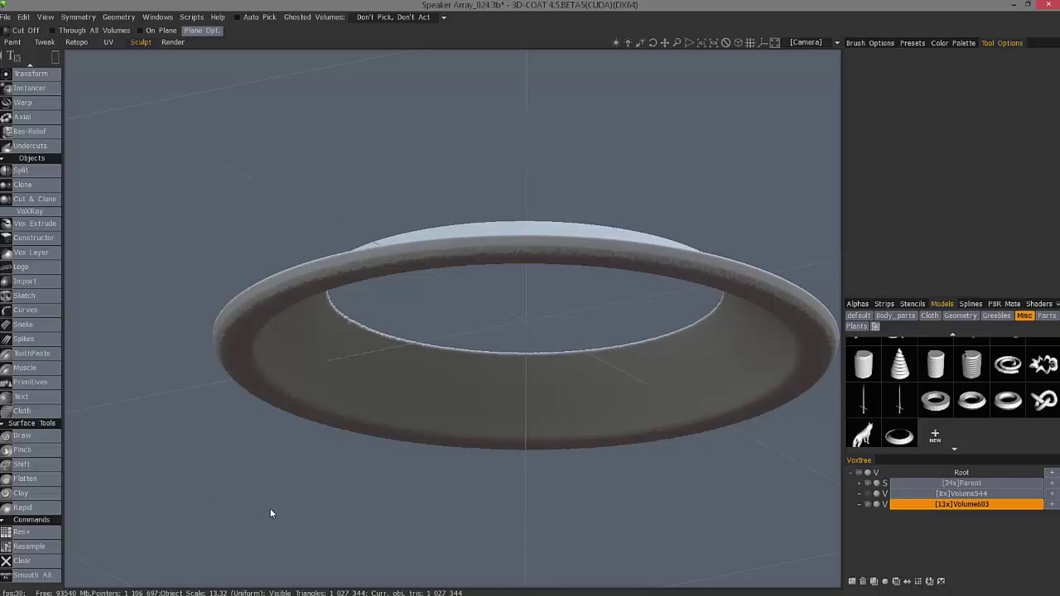
key(ctrl+shift+s)
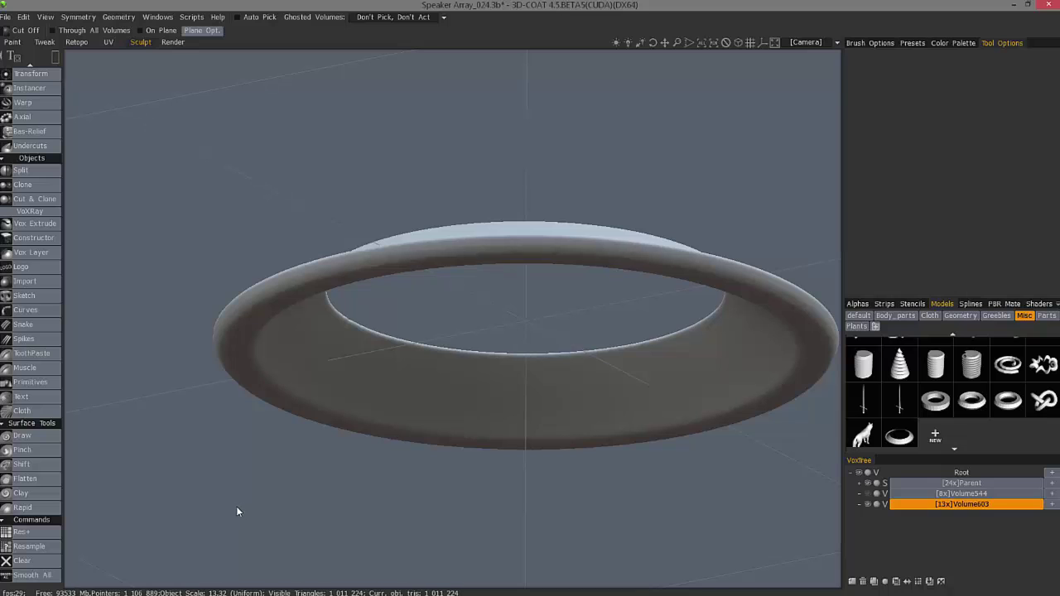
drag(586, 336, 611, 414)
right_drag(611, 410, 618, 448)
drag(617, 448, 618, 457)
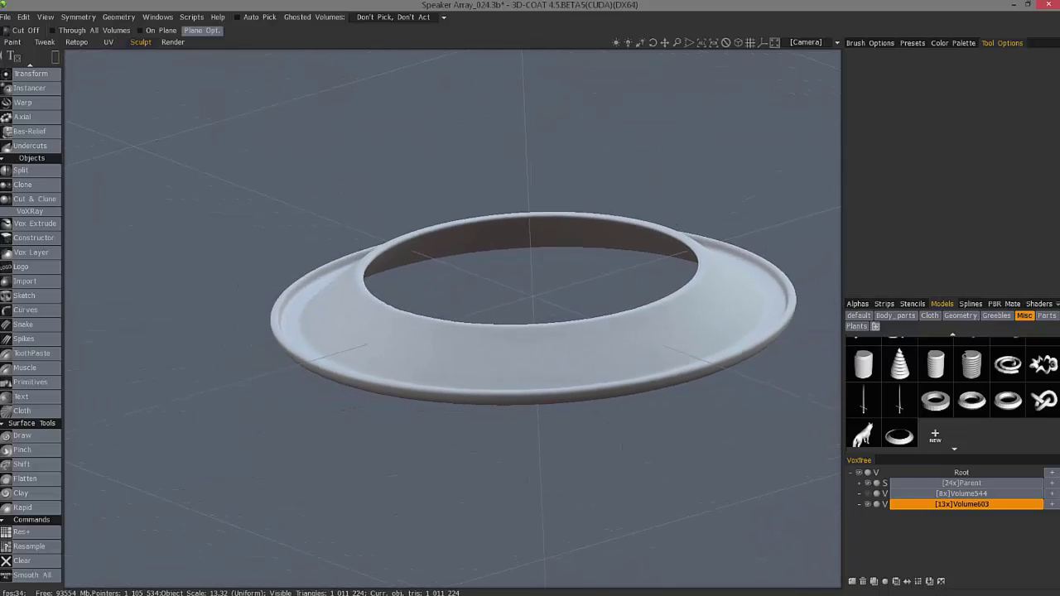